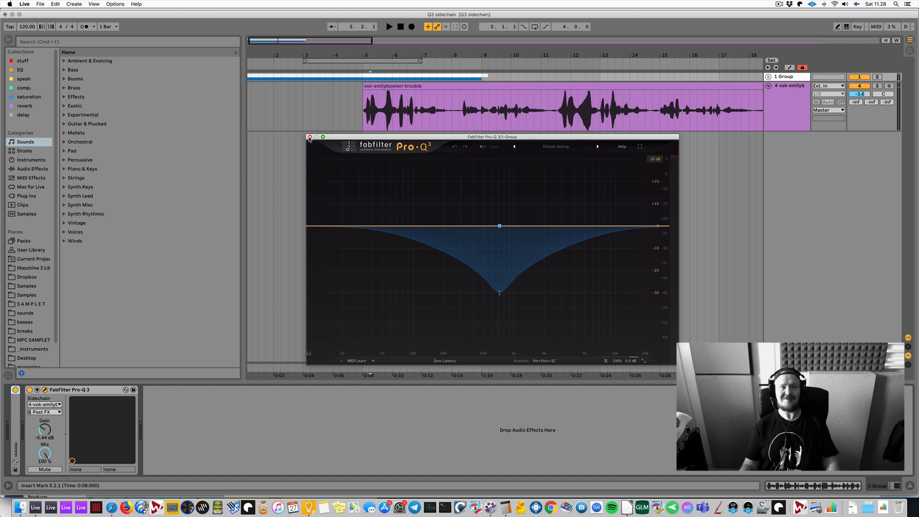
Step: Close the FabFilter Pro-Q 3 window and unfold the 1 Group track to show its member tracks
click(309, 138)
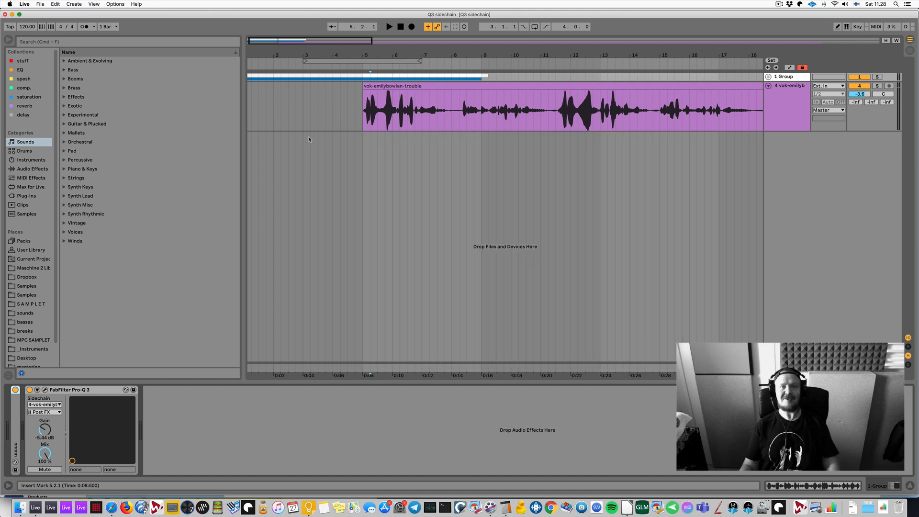
click(690, 85)
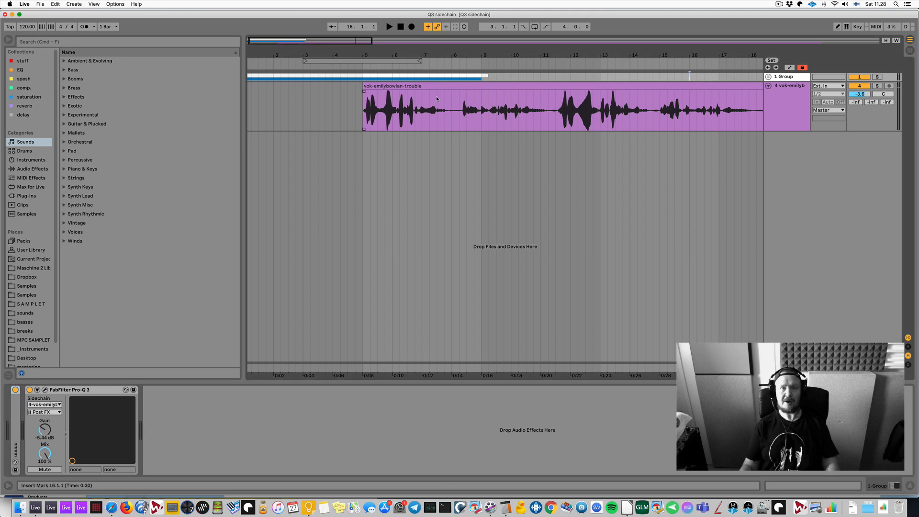
drag(778, 81, 778, 89)
Step: Play all tracks from bar 5 with the group's Pro-Q 3 active, and select the 1 Group track
click(361, 165)
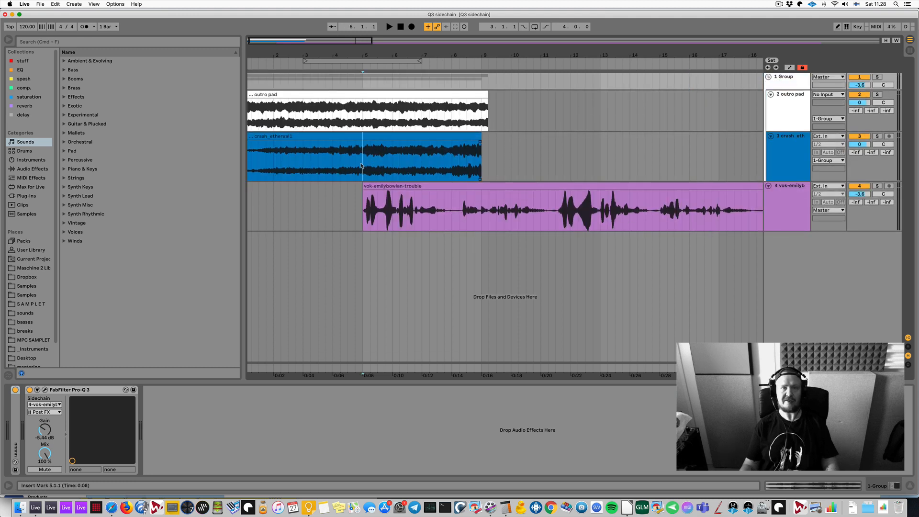
key(space)
click(792, 84)
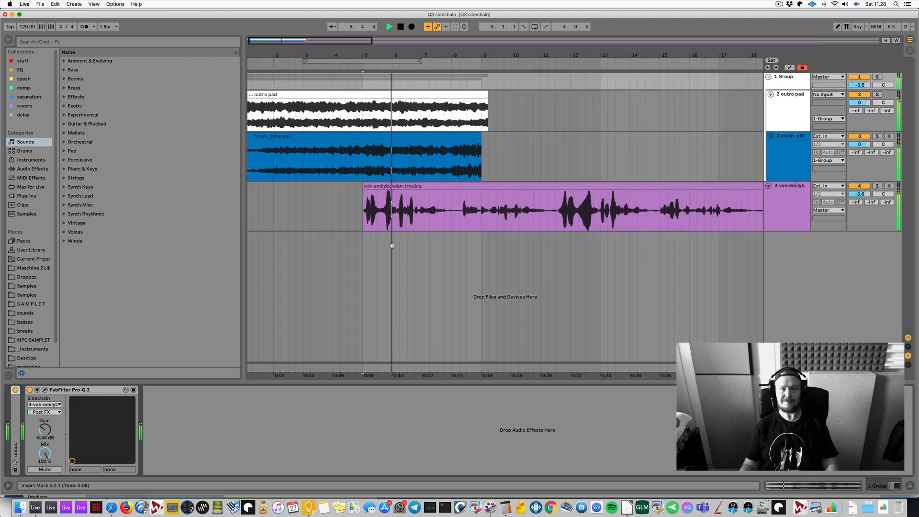
key(space)
Step: Bypass Pro-Q 3 on the group, play the passage from bar 5, and lower the group volume to -4.6 dB
click(29, 390)
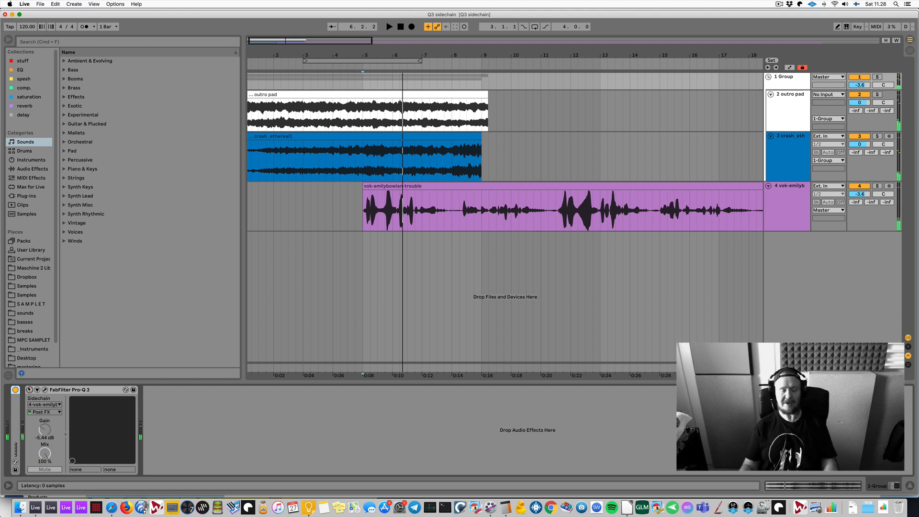
key(space)
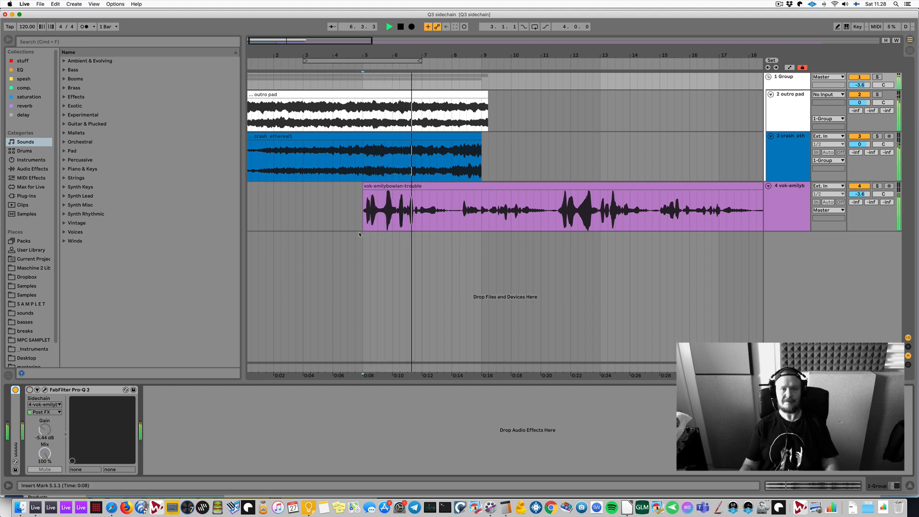
key(space)
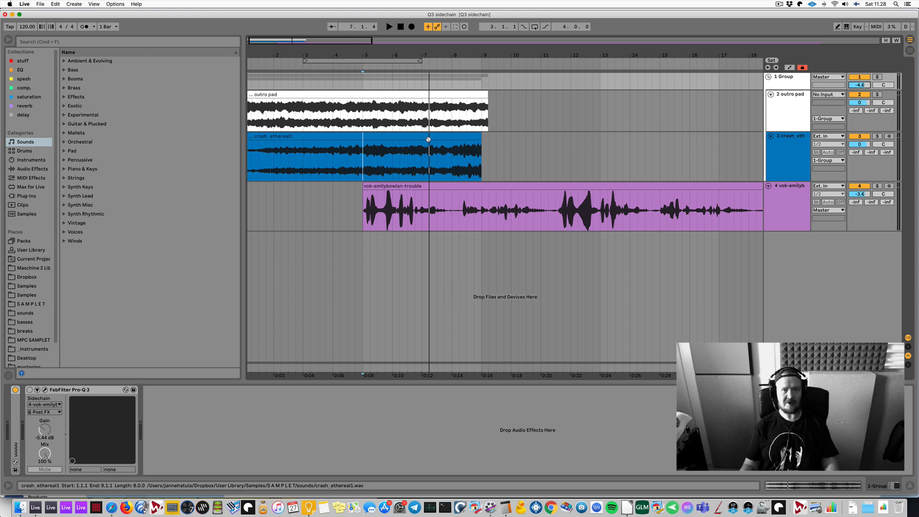
Step: Solo the vocal track and play it from bar 5
click(363, 205)
key(s)
key(space)
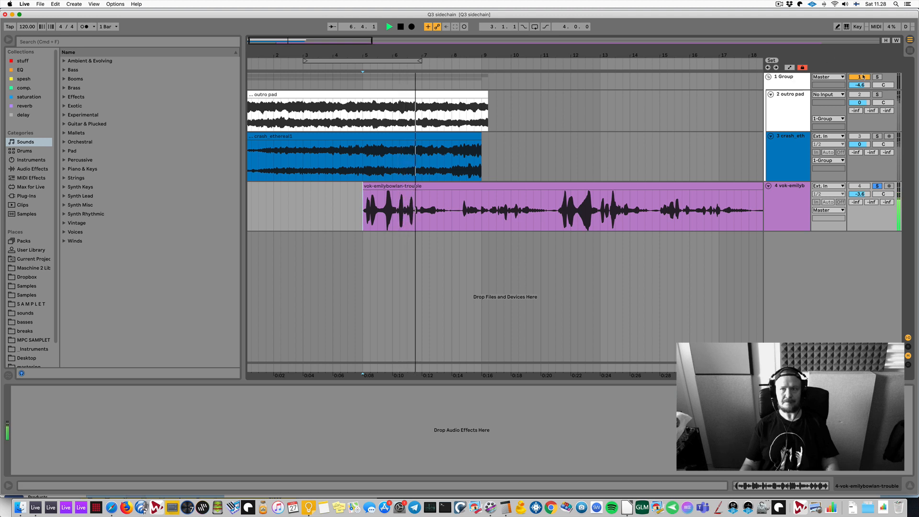
Step: Solo the 1 Group track and play it, then clear the solo and play all tracks together
click(877, 77)
key(space)
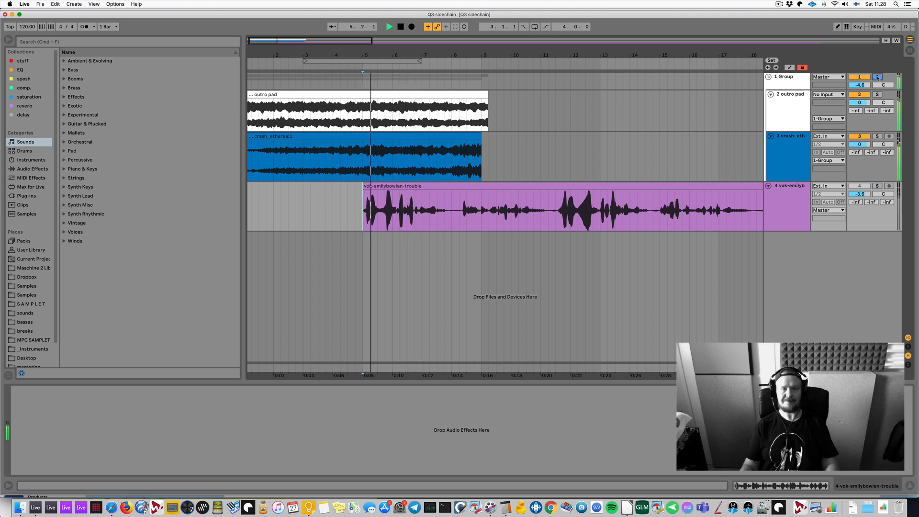
key(space)
click(877, 77)
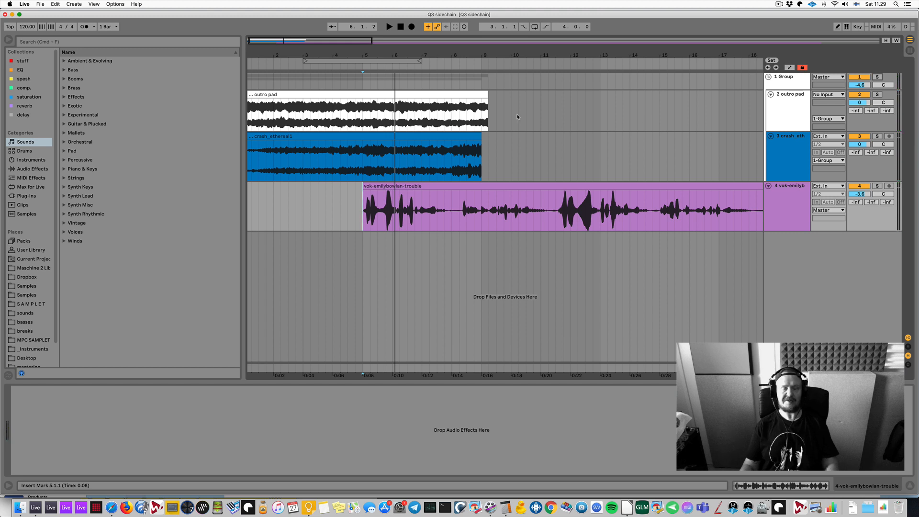
key(space)
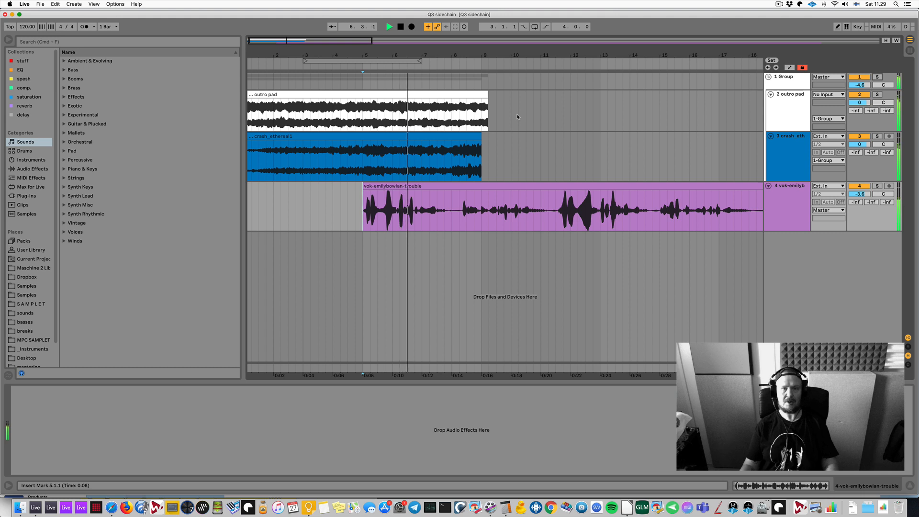
key(space)
Step: Turn Pro-Q 3 back on for the 1 Group track and open its plug-in window
click(781, 83)
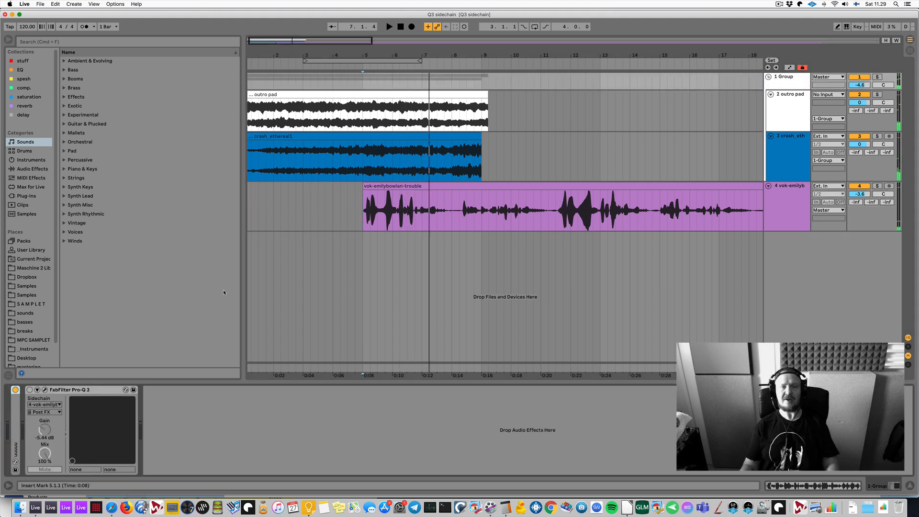
click(29, 390)
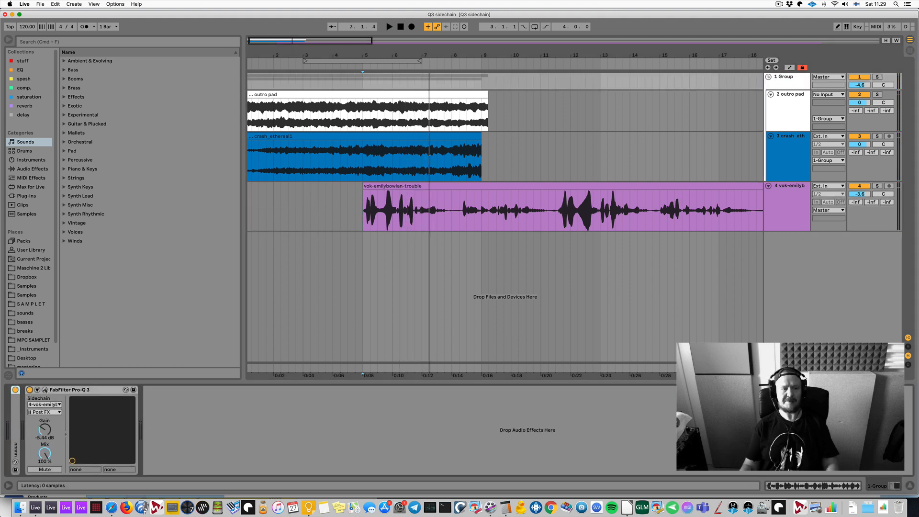
click(44, 390)
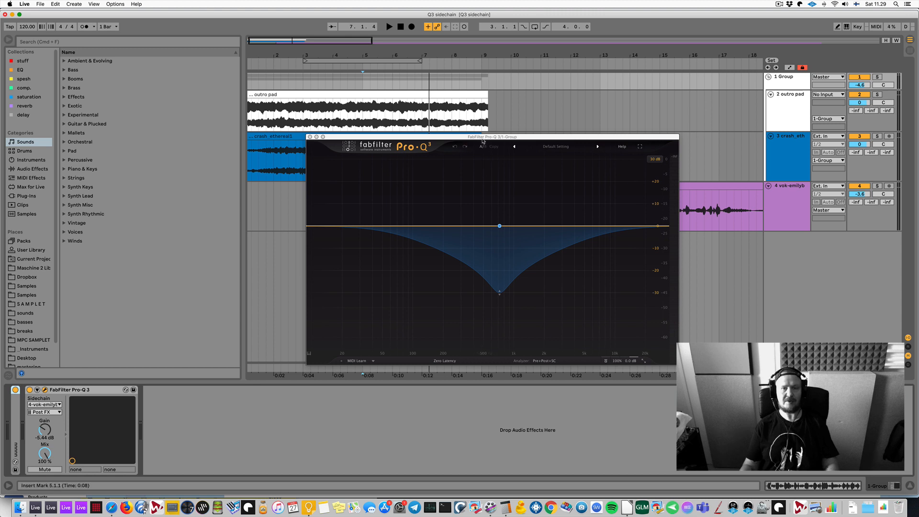
Step: Move the Pro-Q 3 window aside and play from bar 5 to watch the dynamic band duck the group
drag(482, 141, 271, 138)
key(space)
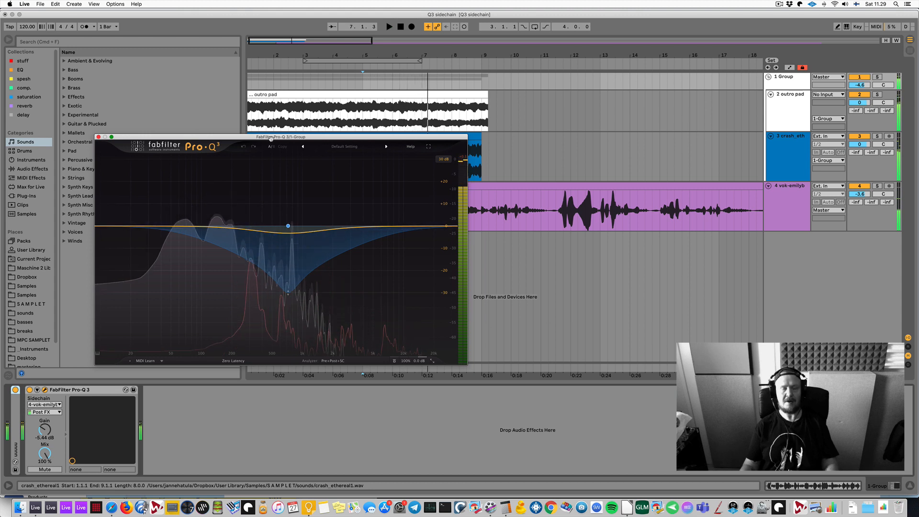
key(space)
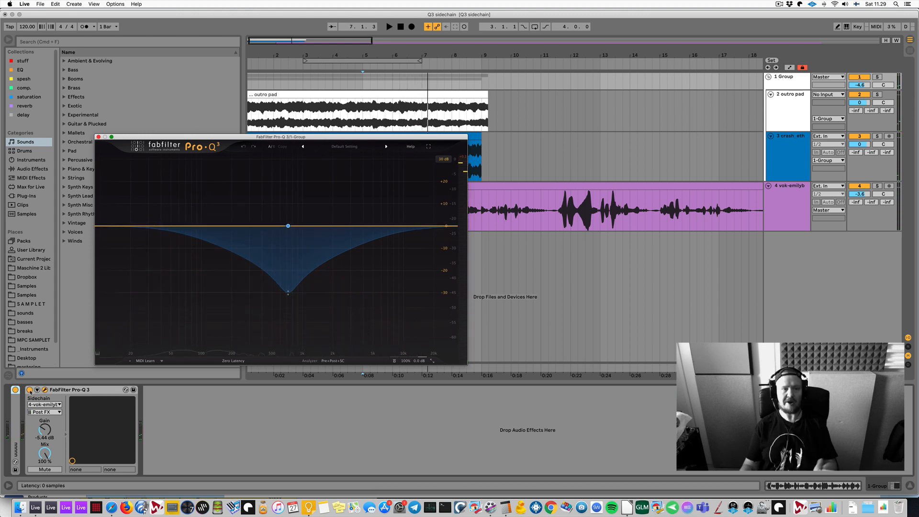
Step: Compare playback from bar 5 with Pro-Q 3 bypassed and enabled, leaving it bypassed with its window closed
click(29, 390)
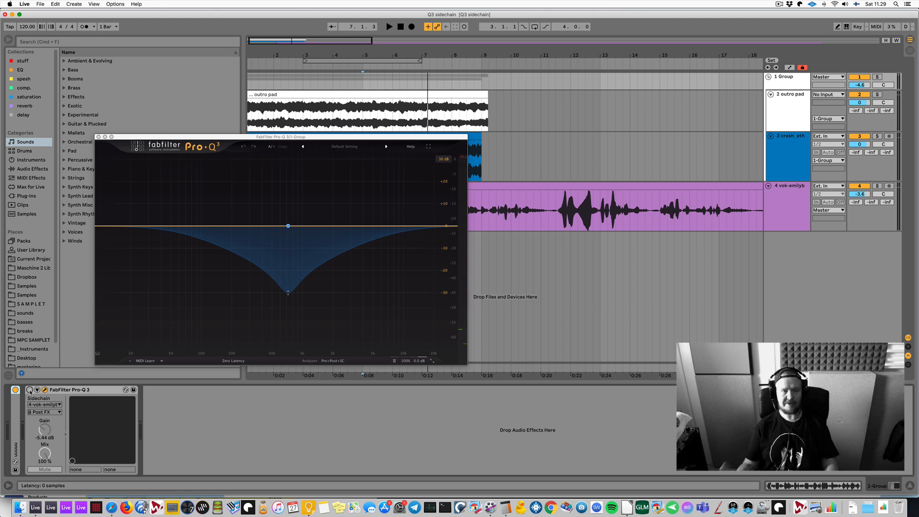
key(space)
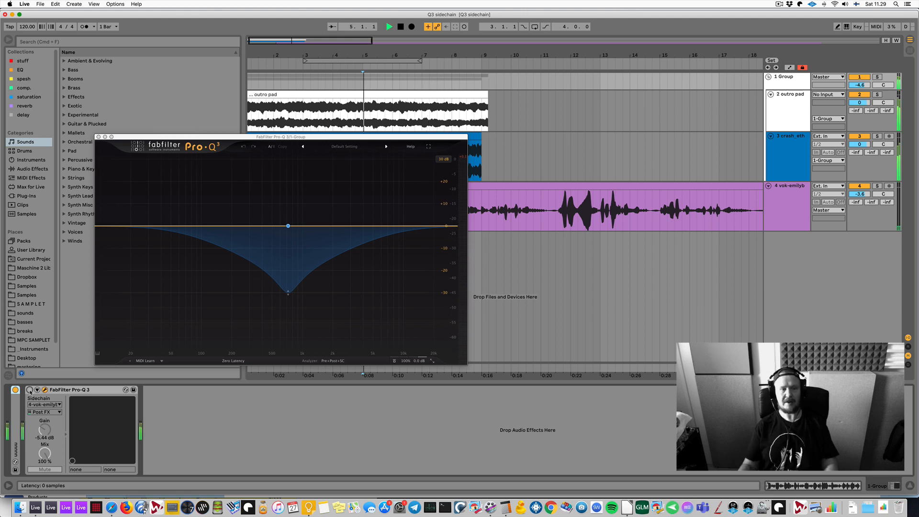
click(29, 389)
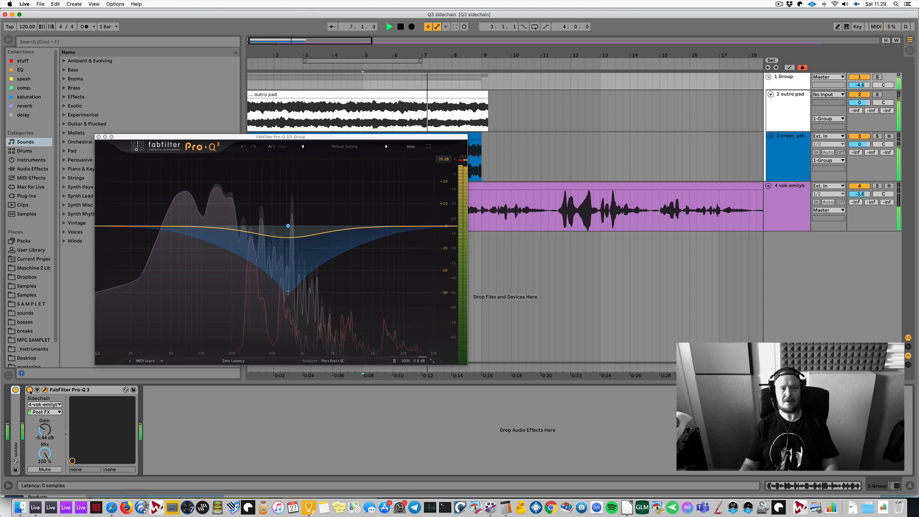
click(29, 389)
key(space)
click(44, 390)
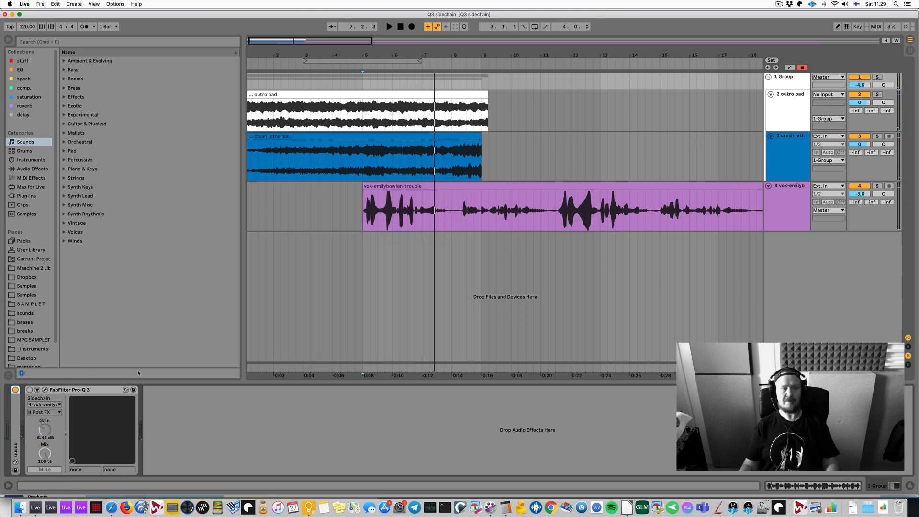
Step: Collapse the bypassed Pro-Q 3 device on the group and delete the duplicate made of it
click(89, 391)
double_click(89, 390)
key(cmd+d)
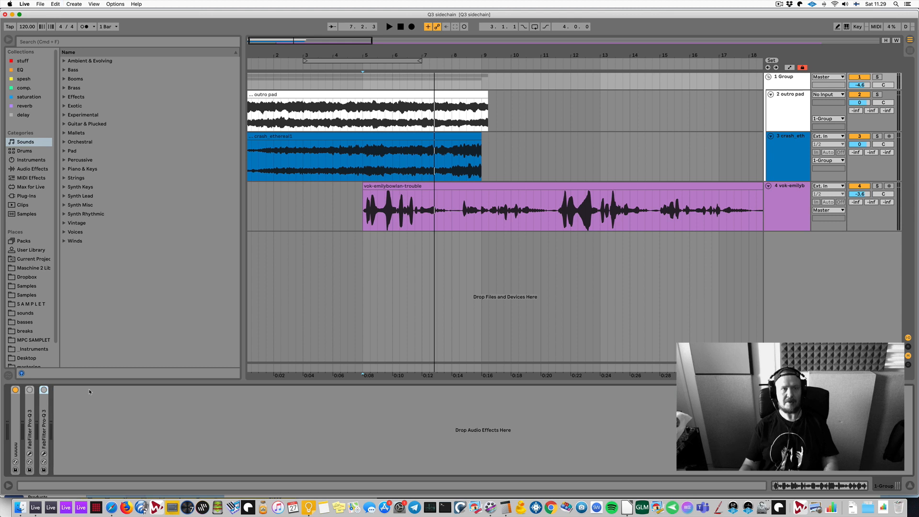
key(Delete)
Step: Search the browser for qqqq, load qqqqqqVST3.vstpreset onto the group, and delete all of its EQ bands
key(cmd+f)
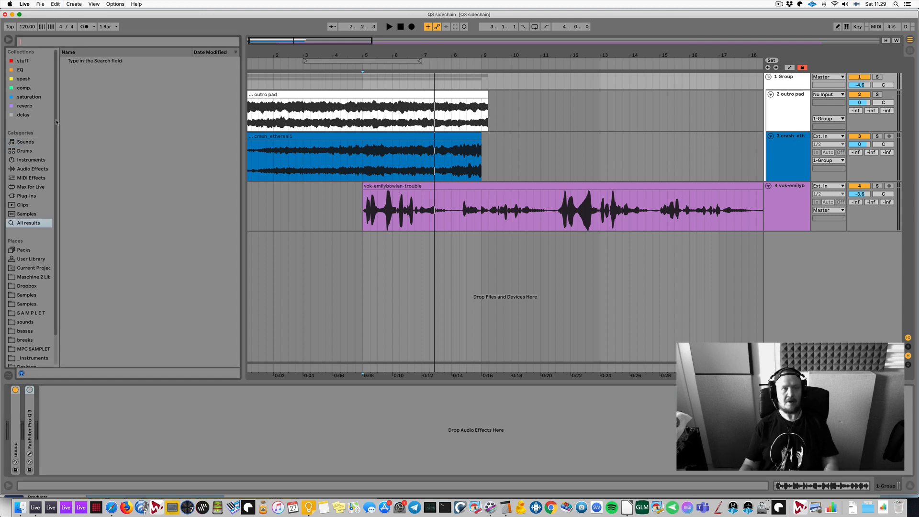
text(qqqq)
double_click(105, 70)
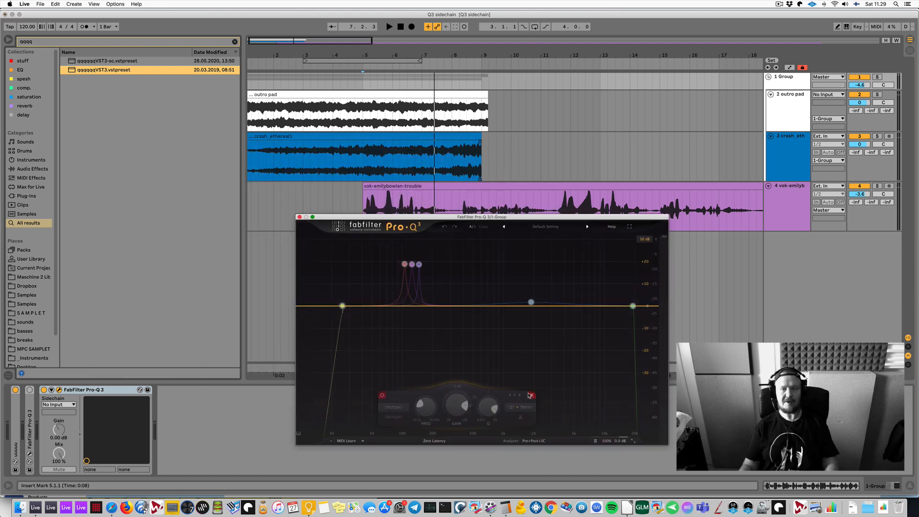
click(529, 396)
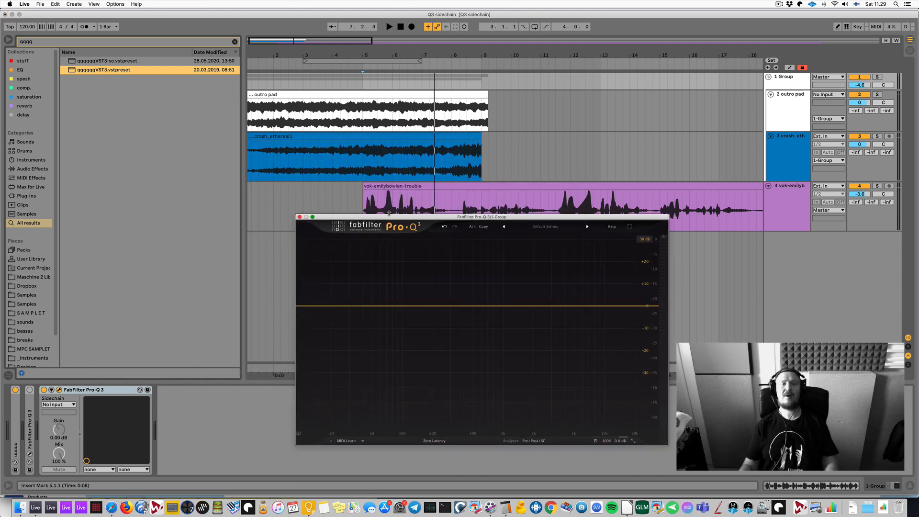
Step: Set the sidechain input of the group's new Pro-Q 3 to the vocal track, track 4
drag(384, 219, 379, 230)
click(785, 187)
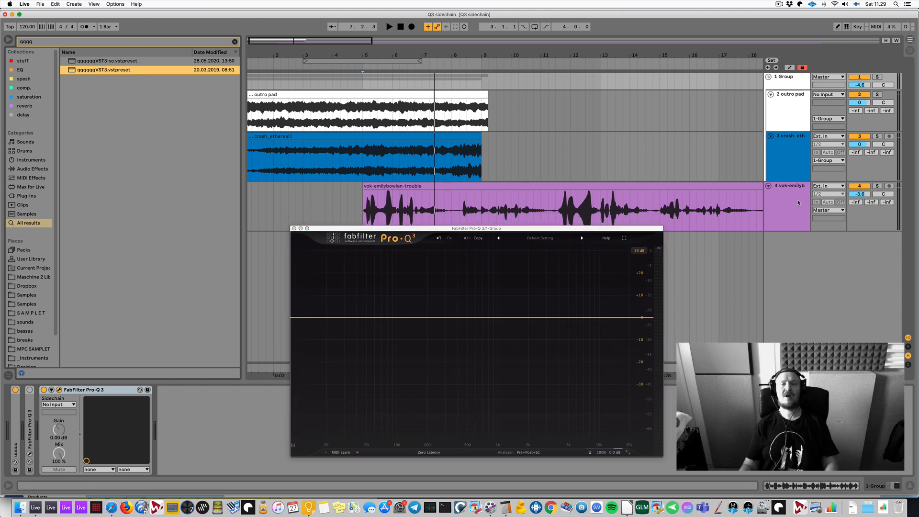
click(792, 85)
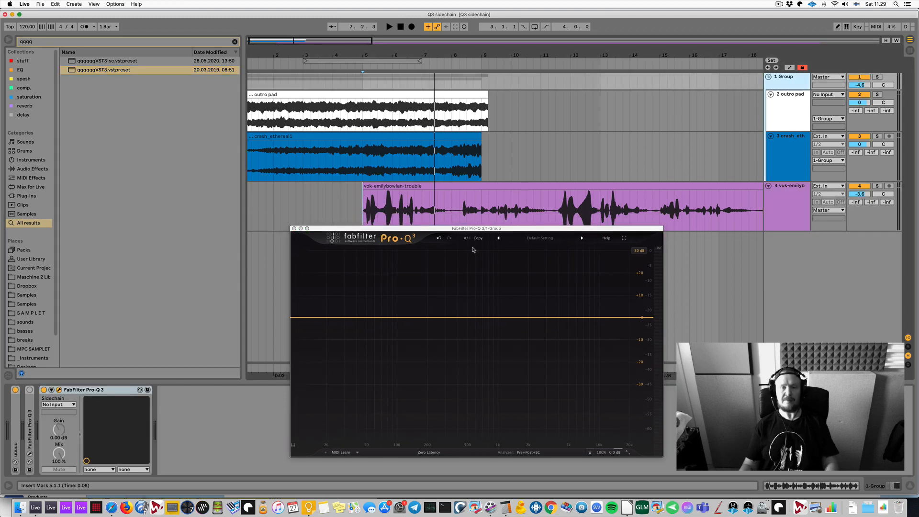
drag(455, 232, 451, 181)
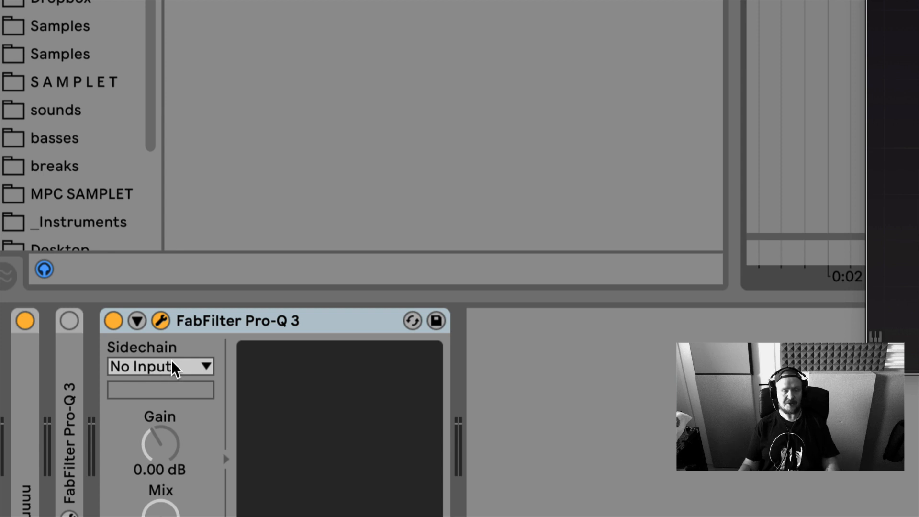
click(174, 366)
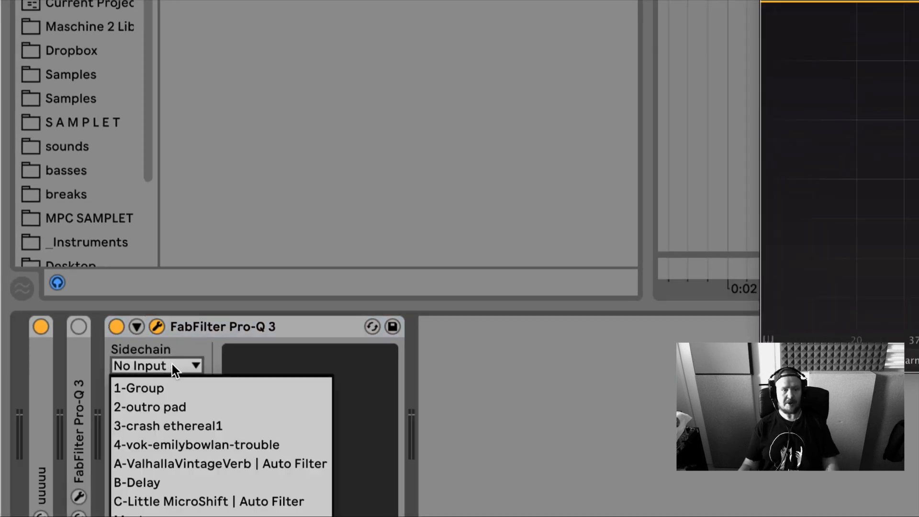
click(178, 441)
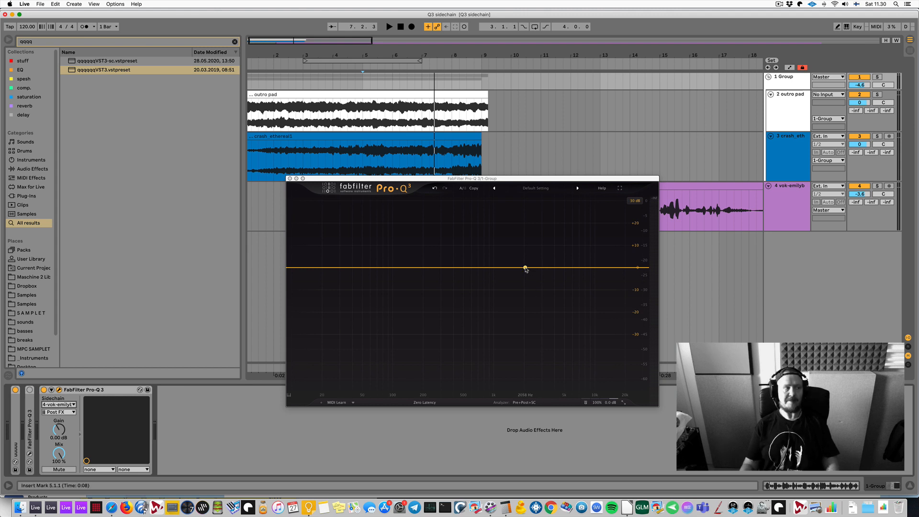
Step: Add a bell band at about 1.5 kHz on the EQ curve and bring its gain back close to 0 dB
drag(525, 268, 514, 296)
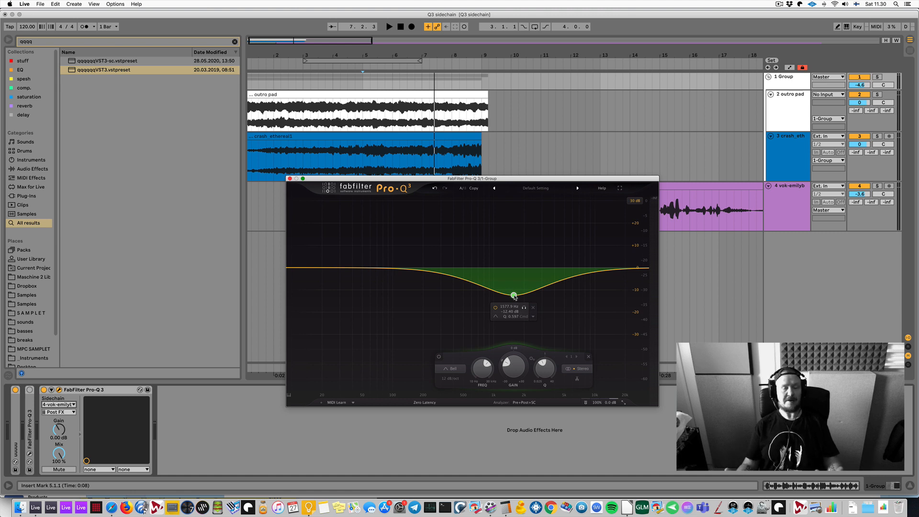
drag(514, 296, 513, 269)
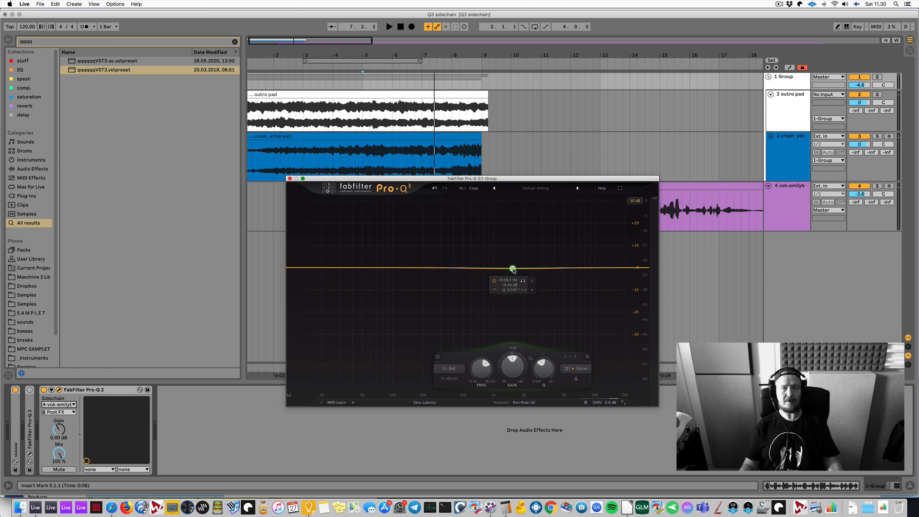
drag(537, 181, 519, 199)
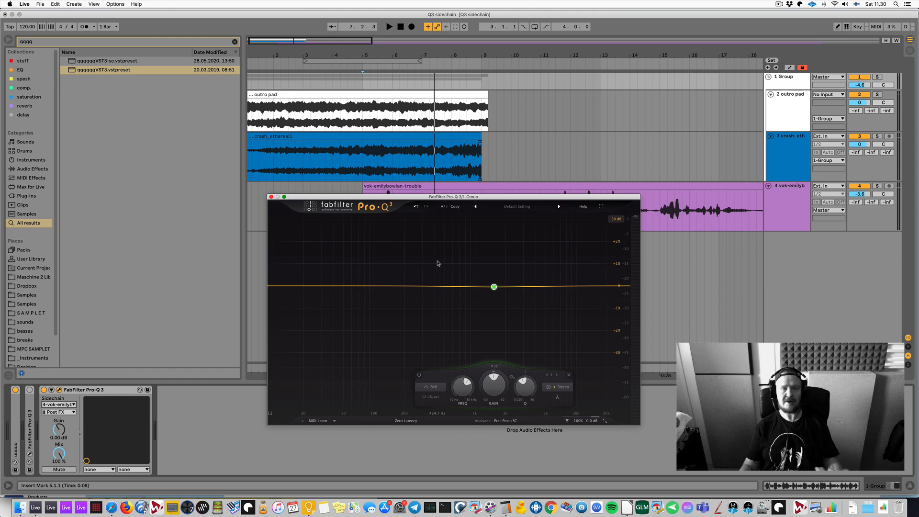
mouse_move(493, 289)
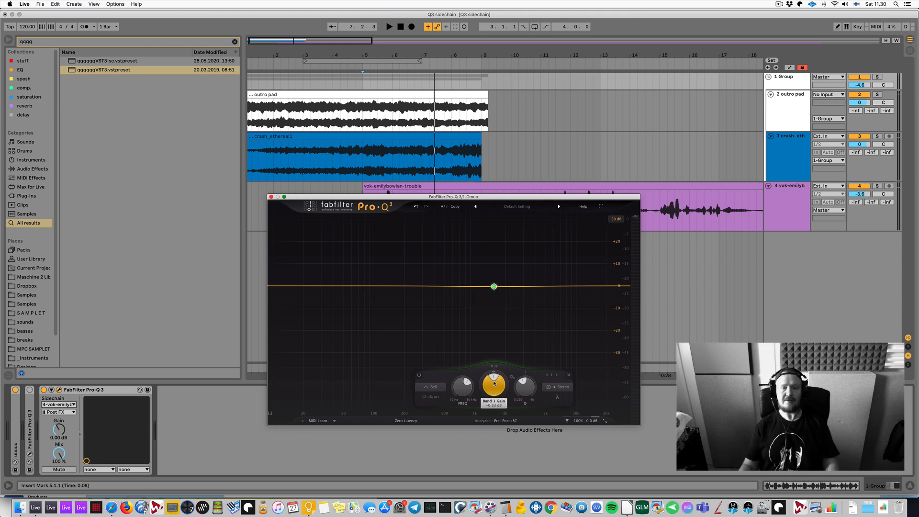
Step: Check the analyzer's Side Chain spectrum option, and play the arrangement to view the vocal against the group spectrum
click(501, 421)
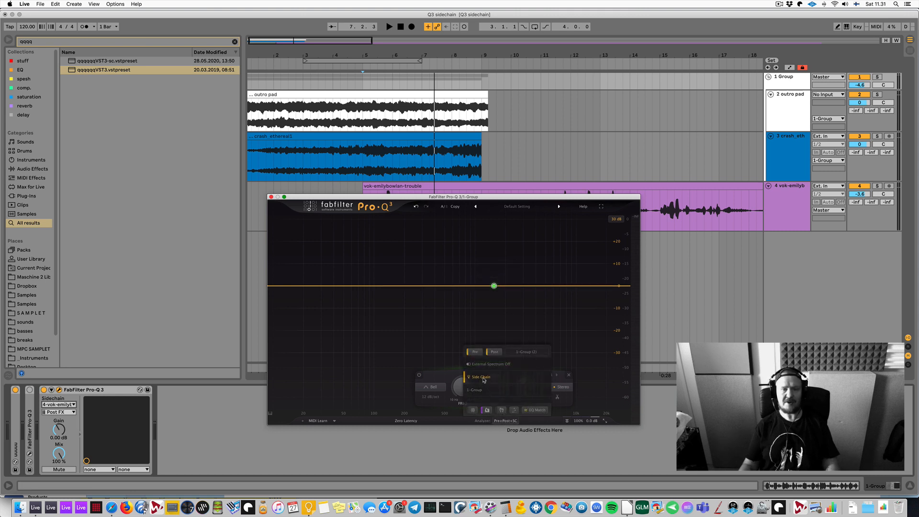
click(396, 322)
drag(488, 198, 487, 165)
key(space)
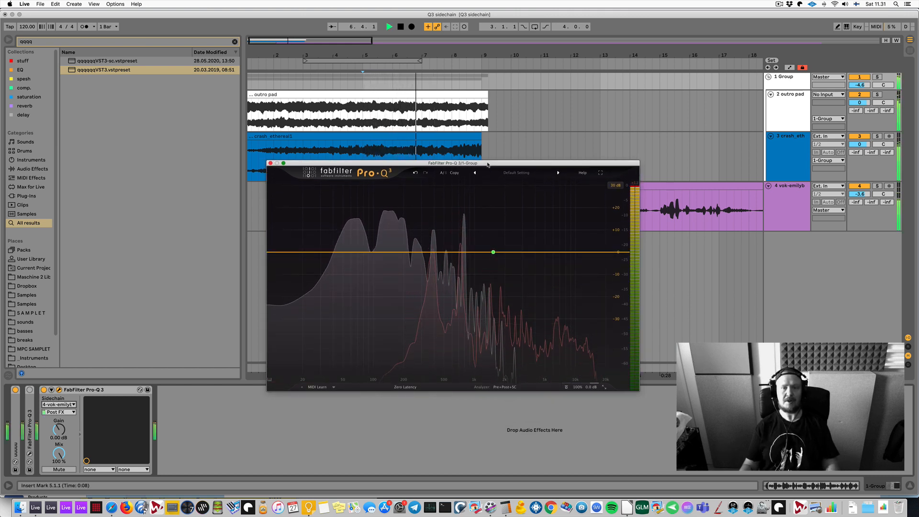
Step: Try the bell band at about 930 Hz and again near 1.5 kHz, playing the arrangement to compare it with the vocal spectrum
key(space)
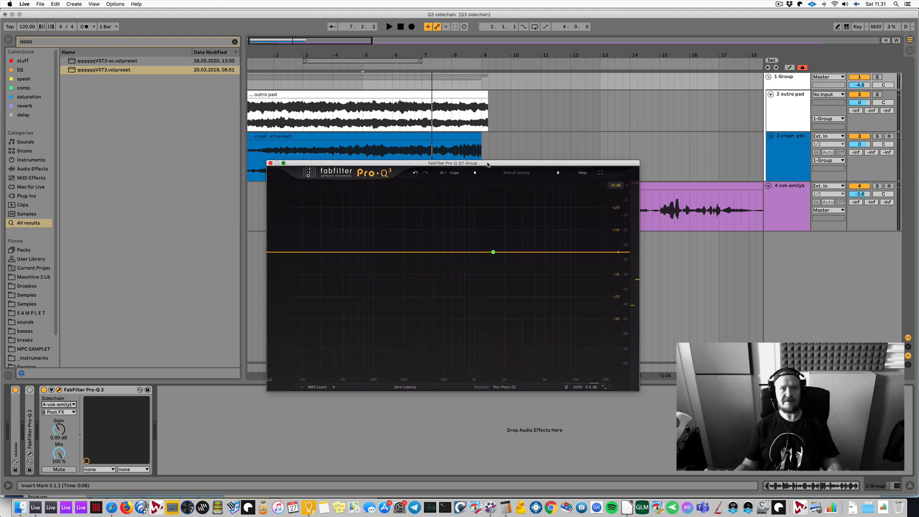
mouse_move(499, 250)
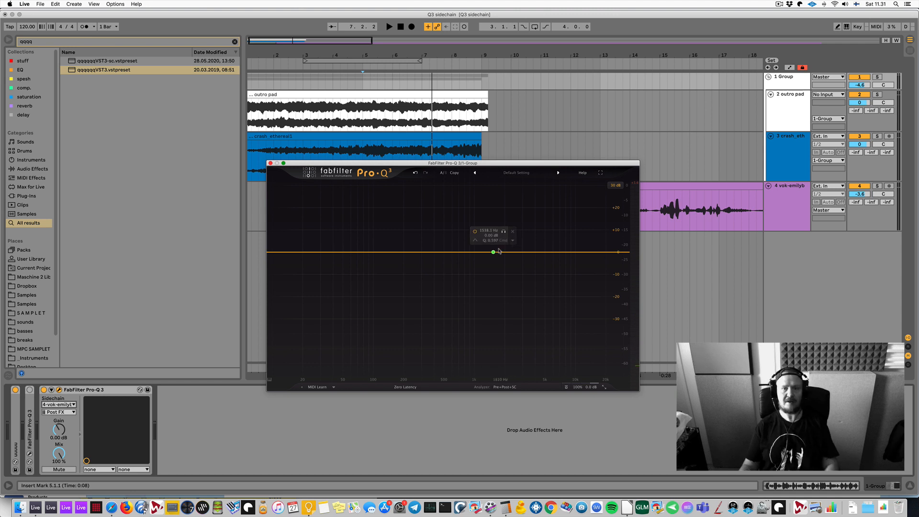
drag(494, 253, 472, 253)
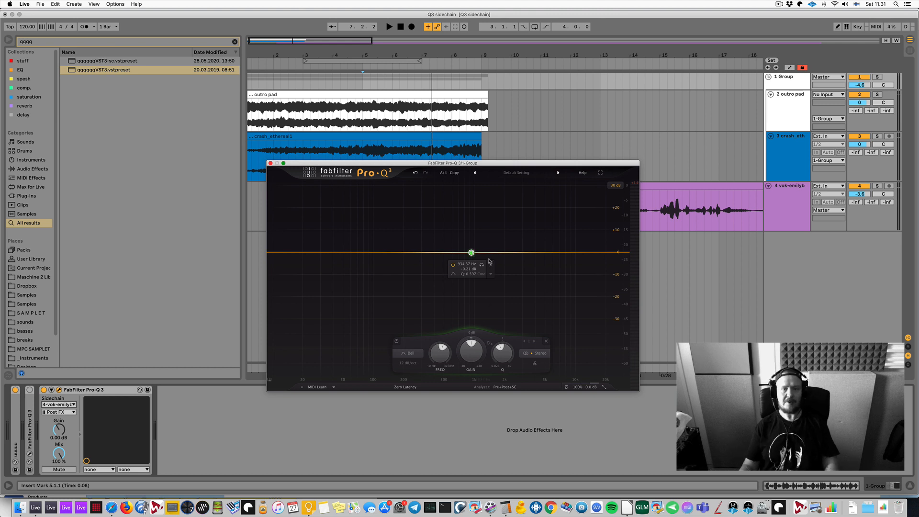
drag(473, 255, 493, 253)
key(space)
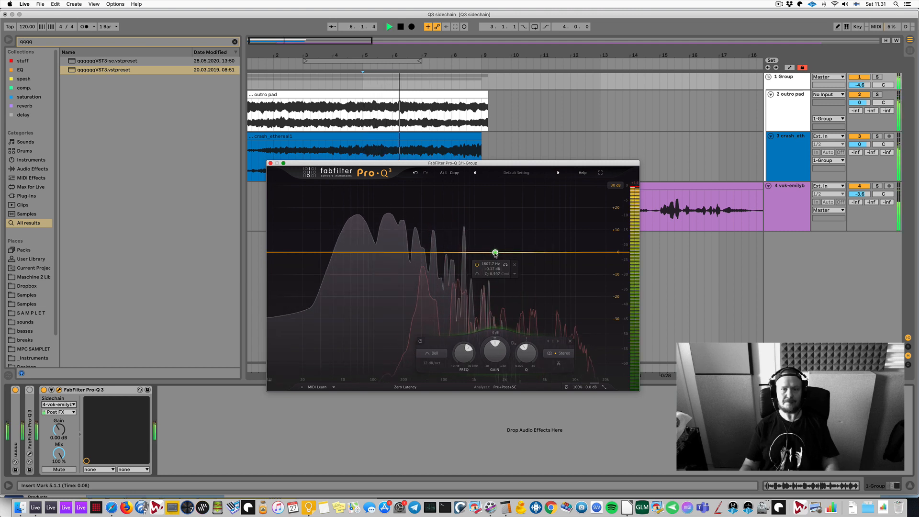
key(space)
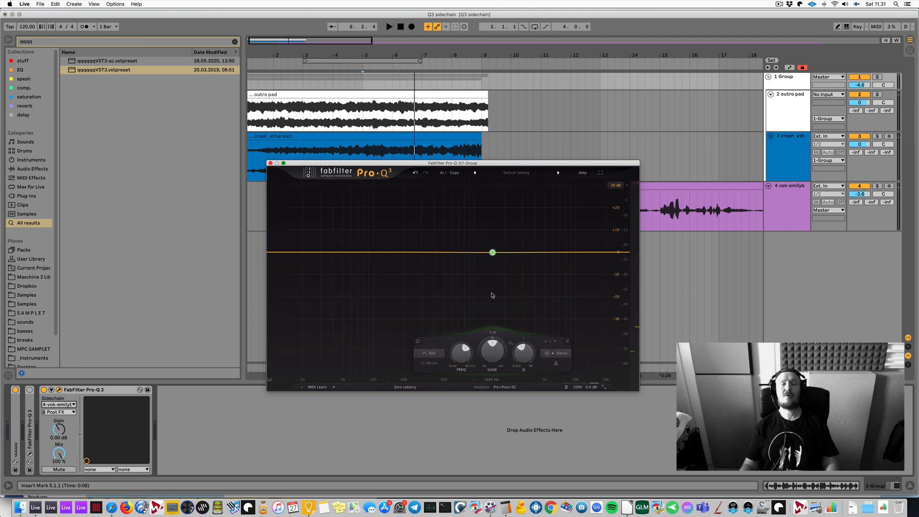
key(space)
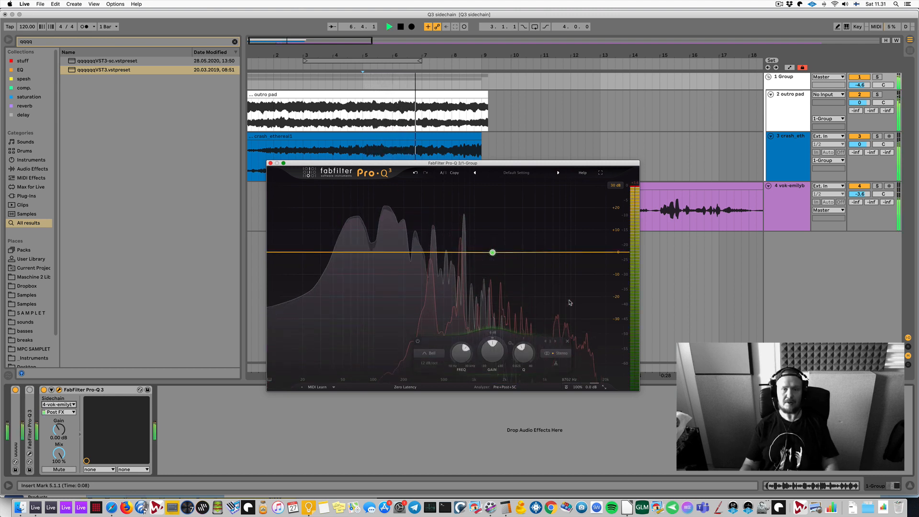
key(space)
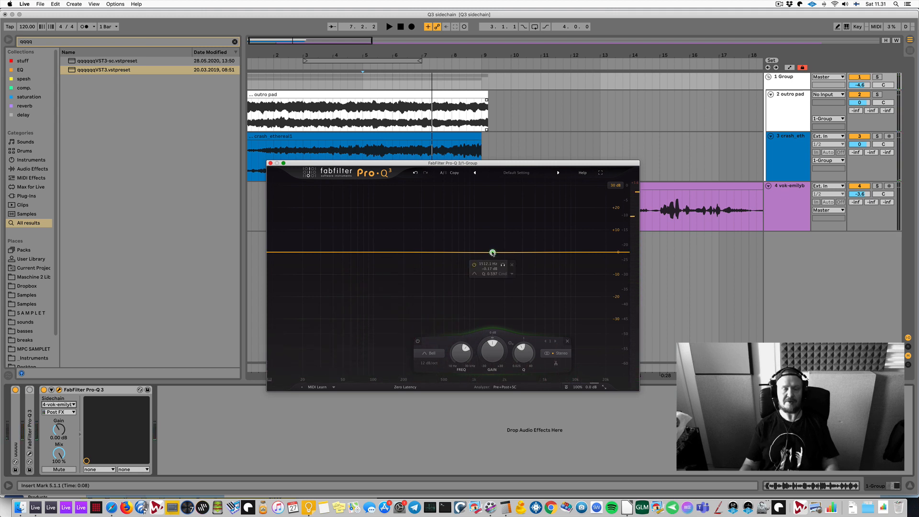
Step: Move the bell band to about 611 Hz with its gain near 0 dB, checking it against the vocal spectrum during playback
drag(492, 252, 463, 252)
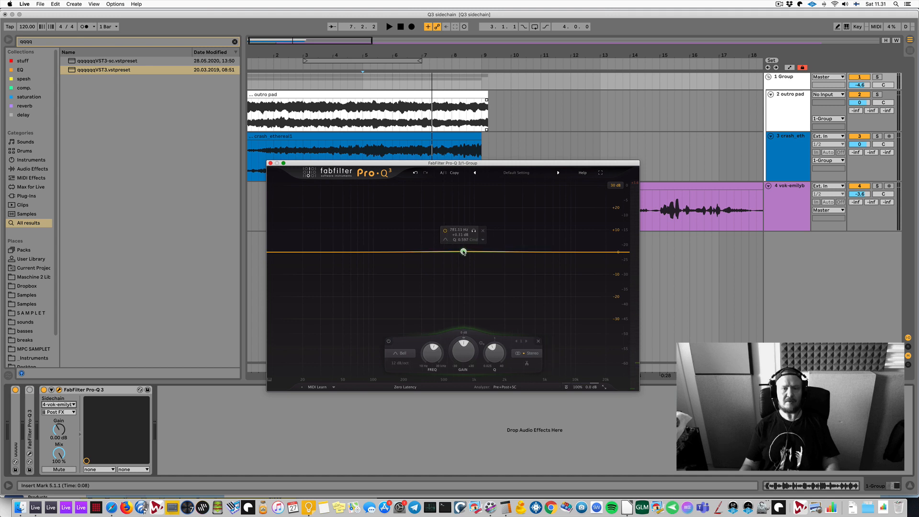
drag(451, 252, 452, 252)
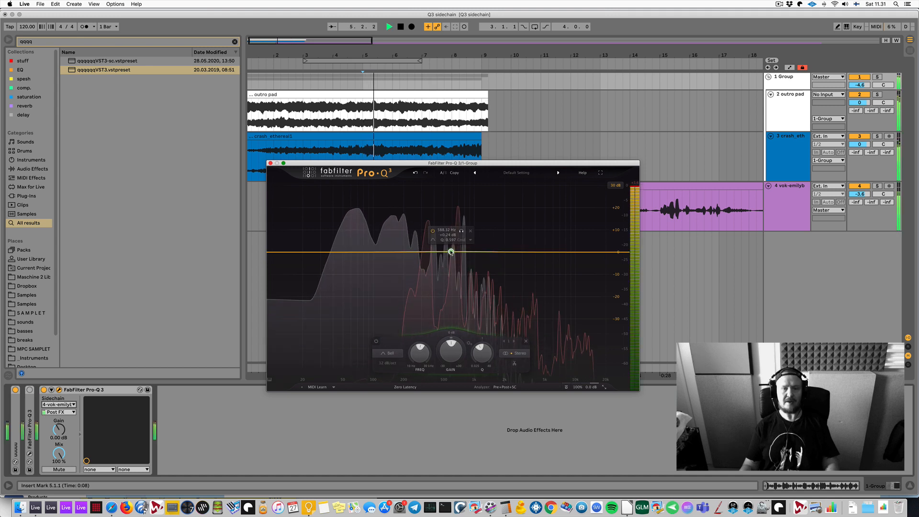
key(space)
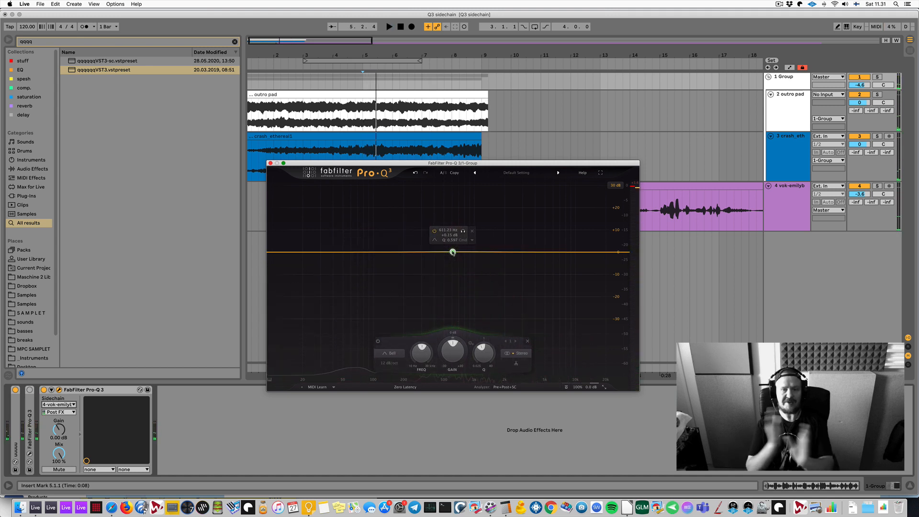
key(space)
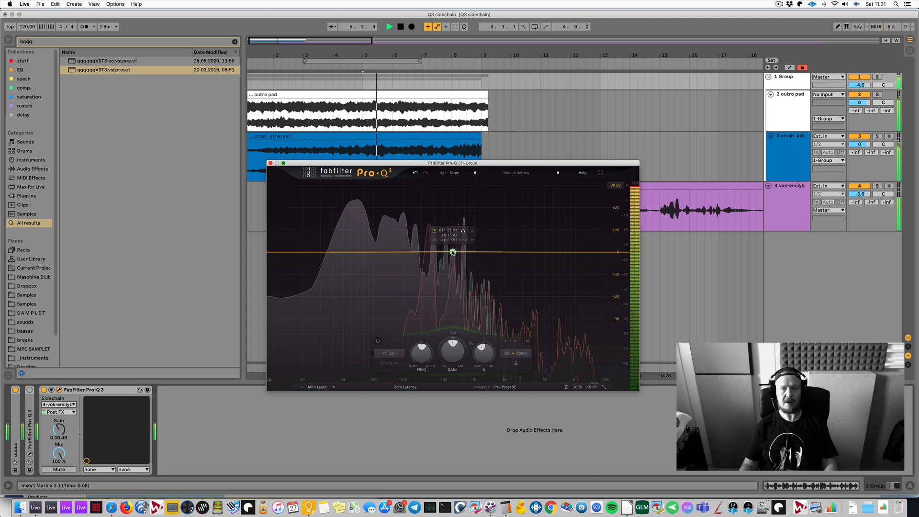
Step: Give the 611 Hz band a downward dynamic range of about -8.45 dB, leaving its static gain near 0 dB
mouse_move(451, 357)
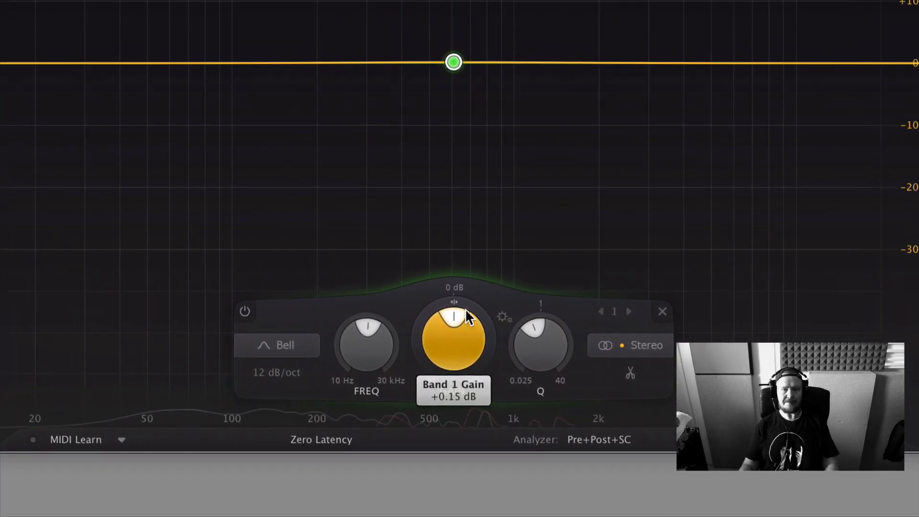
mouse_move(469, 306)
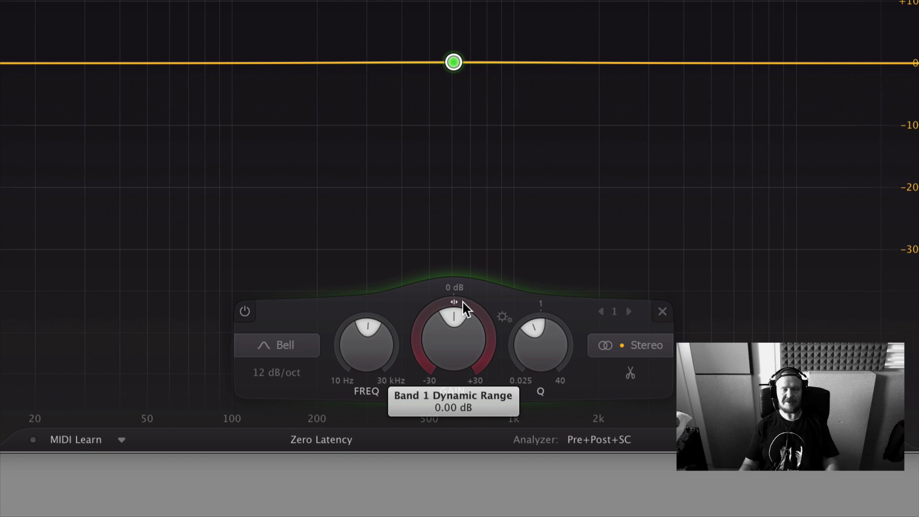
scroll(462, 301, down, 5)
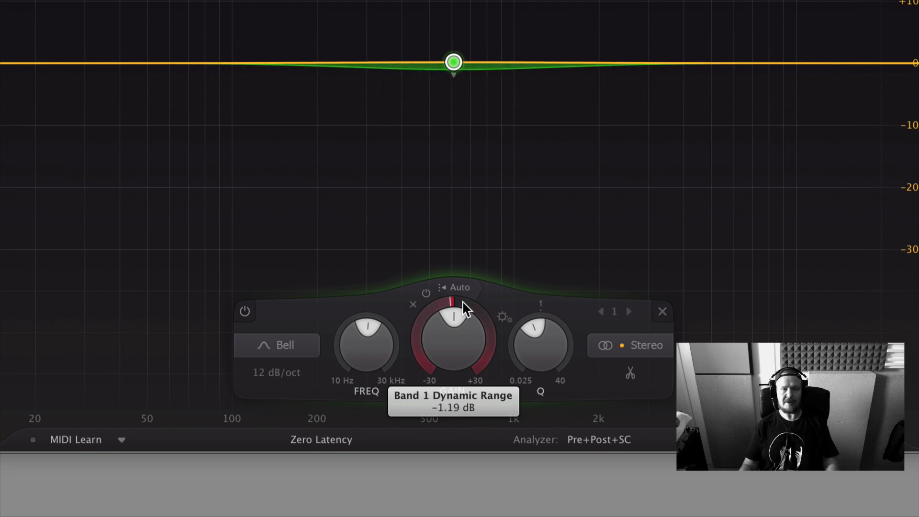
scroll(462, 308, down, 3)
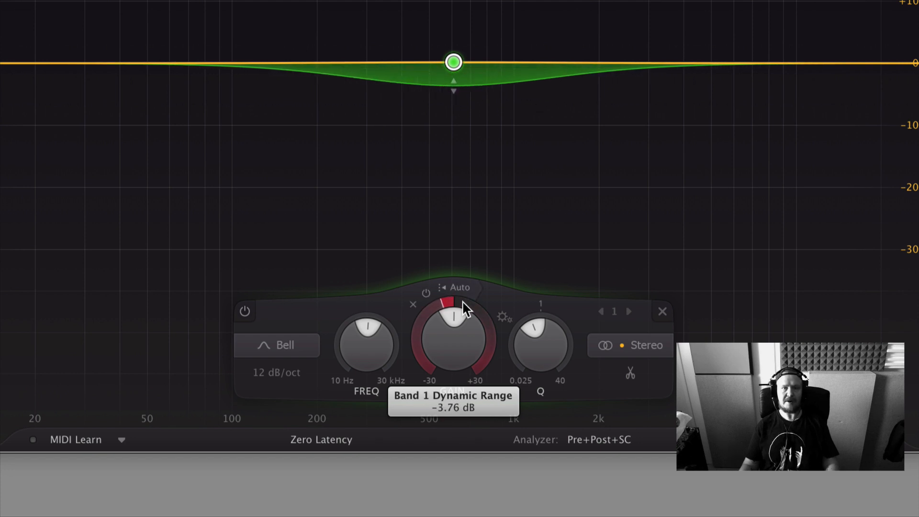
mouse_move(542, 355)
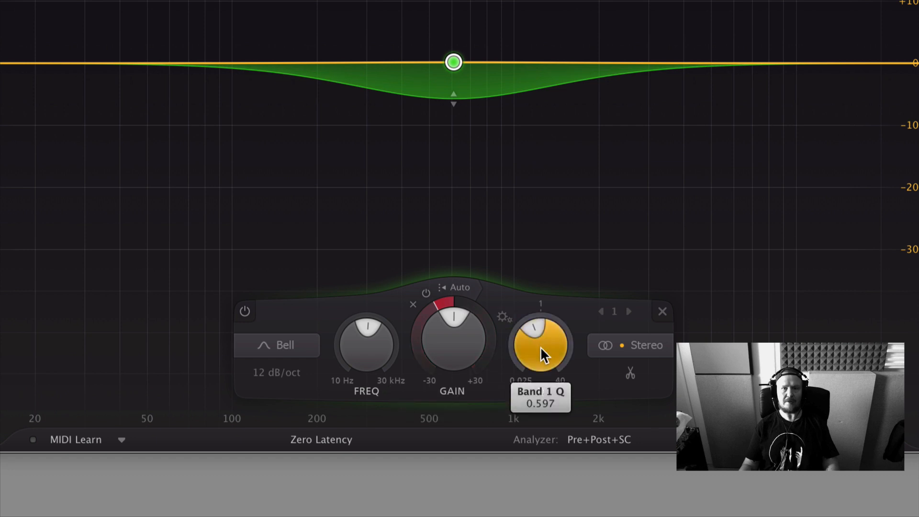
scroll(468, 301, down, 2)
scroll(468, 302, up, 1)
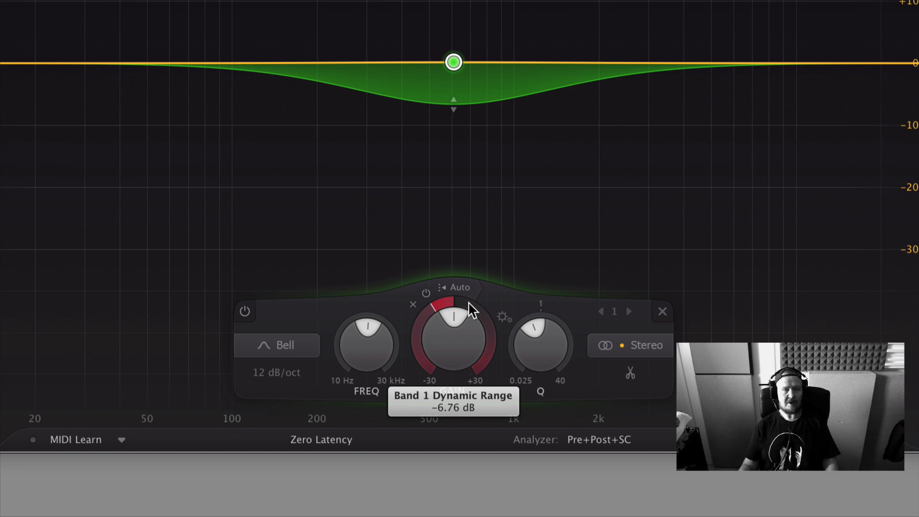
scroll(468, 301, down, 2)
scroll(468, 302, up, 1)
scroll(468, 302, down, 1)
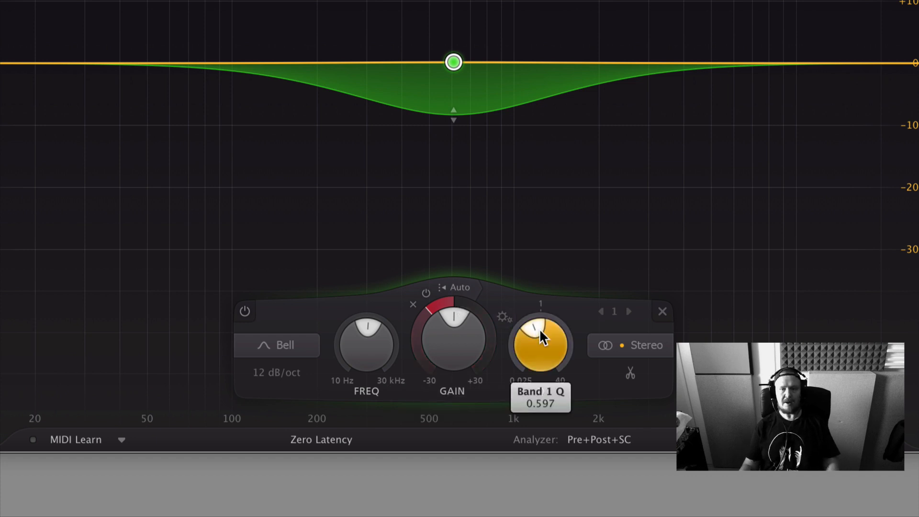
Step: Try narrower and wider shapes for the dynamic band and set its Q to about 1.03
scroll(539, 329, up, 3)
scroll(539, 328, down, 2)
scroll(539, 328, up, 4)
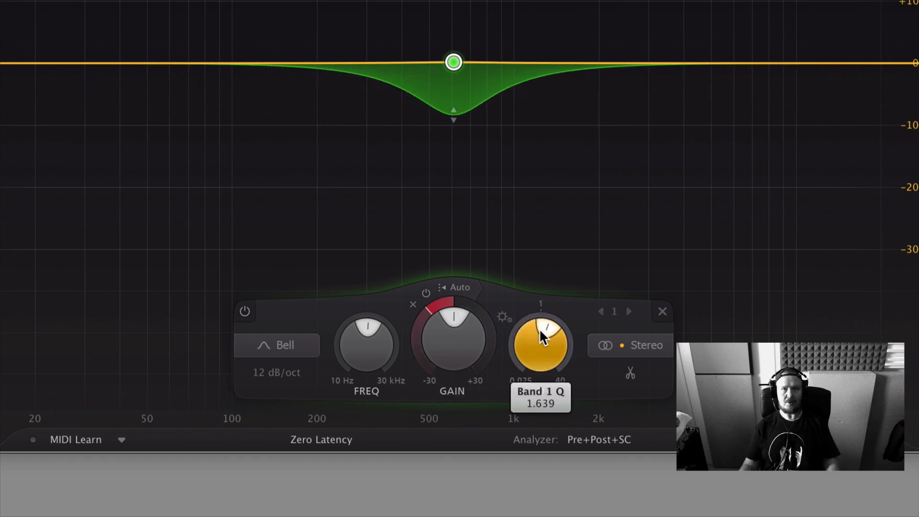
scroll(539, 329, down, 3)
scroll(539, 328, up, 3)
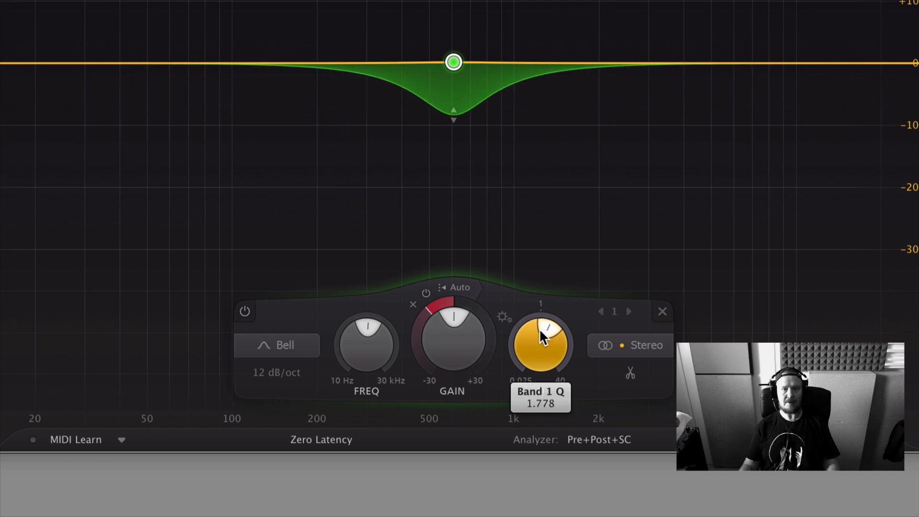
scroll(539, 328, down, 3)
scroll(539, 328, up, 1)
scroll(539, 328, down, 2)
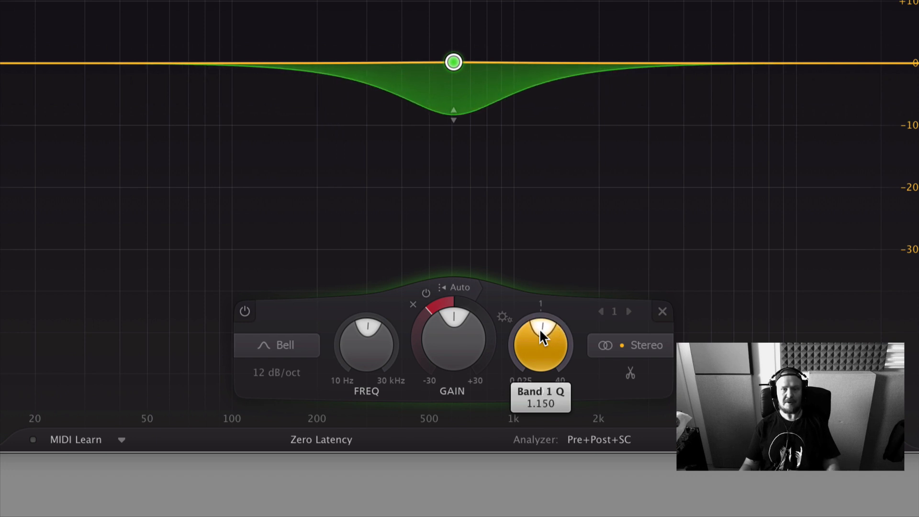
Step: Switch the dynamic band's threshold from Auto to manual, and play the arrangement to watch the band react to the vocal
click(463, 290)
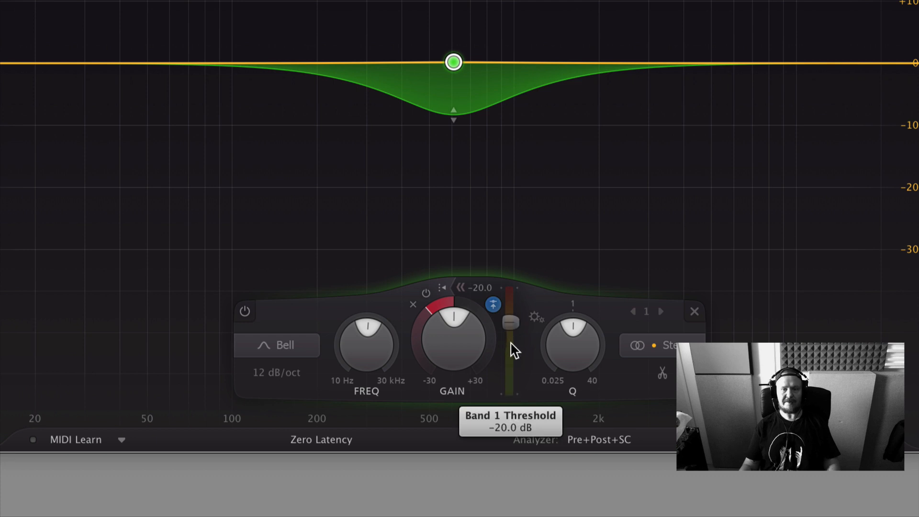
key(space)
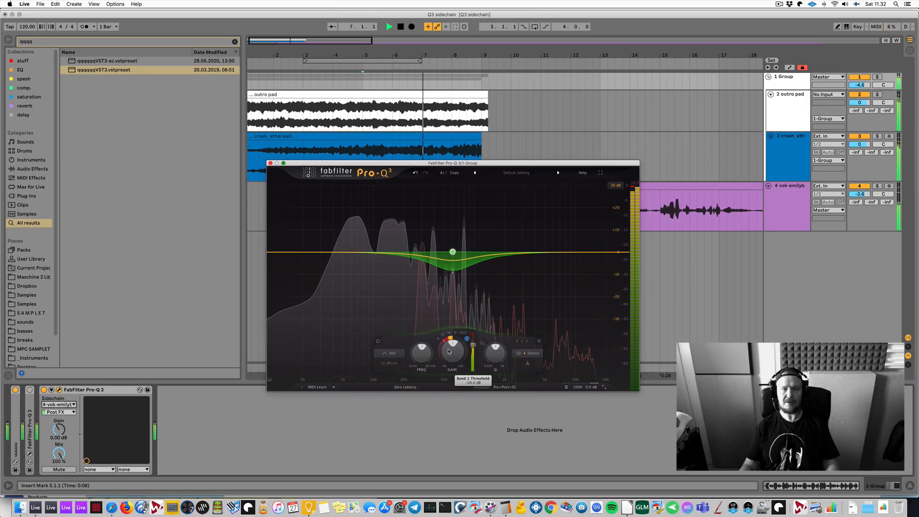
key(space)
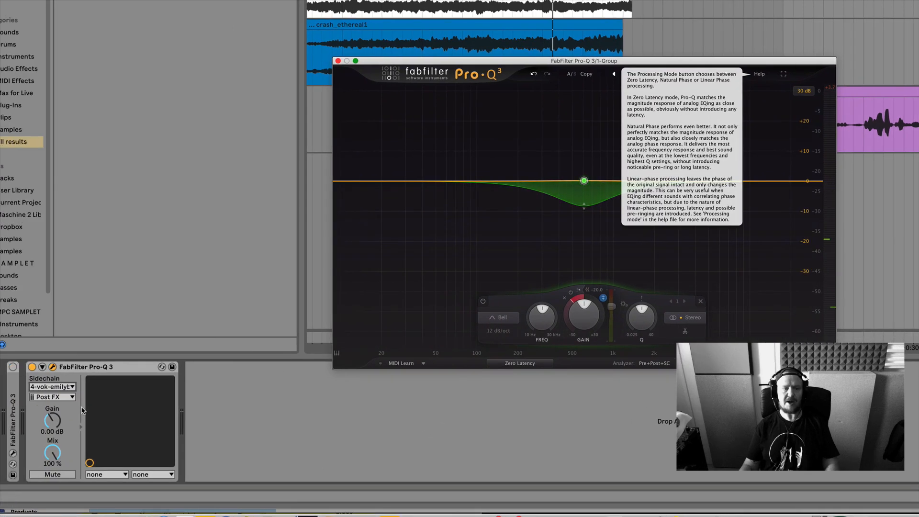
Step: Lower the sidechain input gain of the group's Pro-Q 3 device to -12 dB, testing the band's reaction during playback
drag(48, 424, 49, 426)
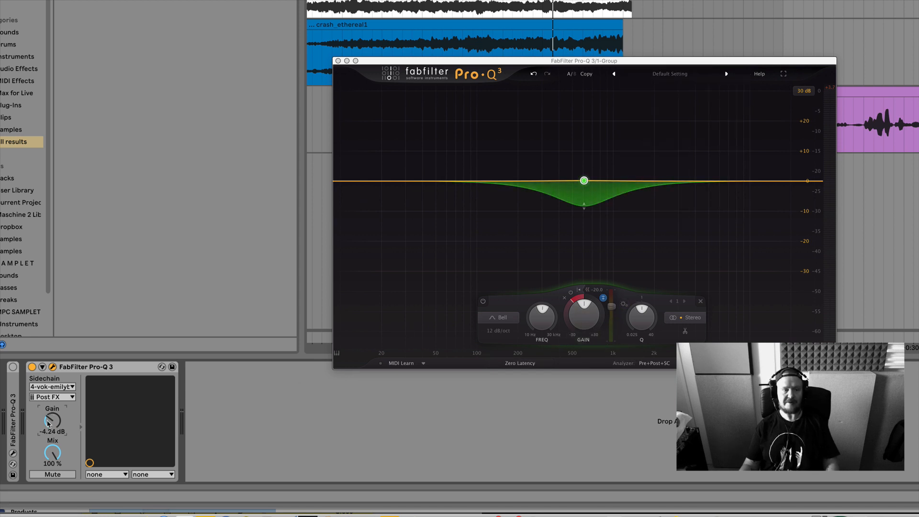
key(space)
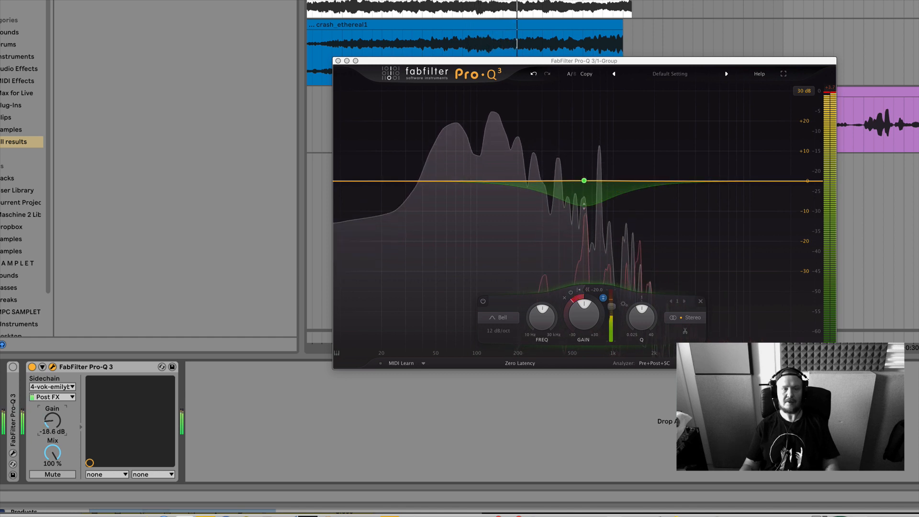
key(space)
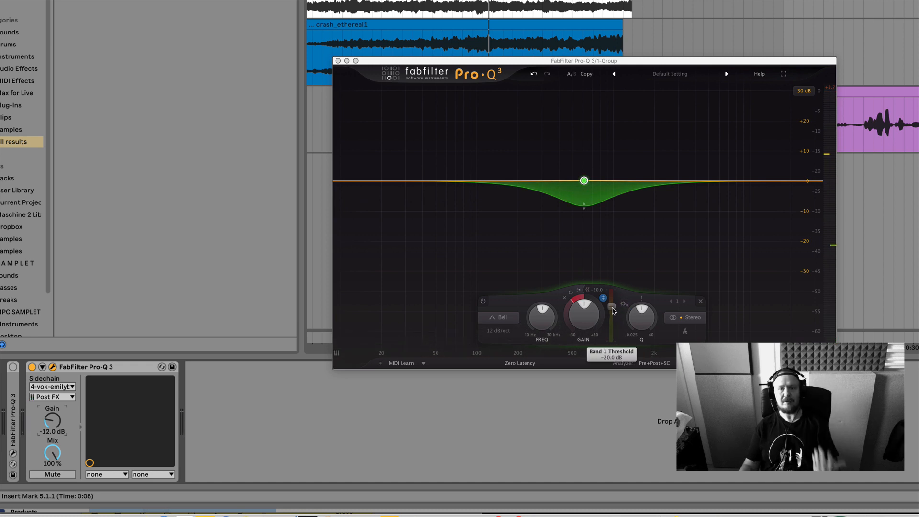
Step: Lower the dynamic band's threshold to -22.5 dB, listening to how it responds to the vocal
mouse_move(613, 310)
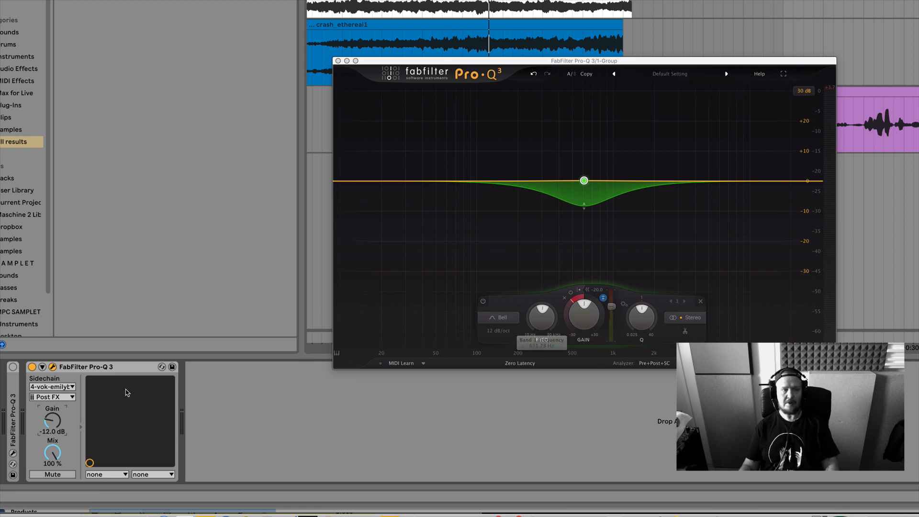
click(612, 310)
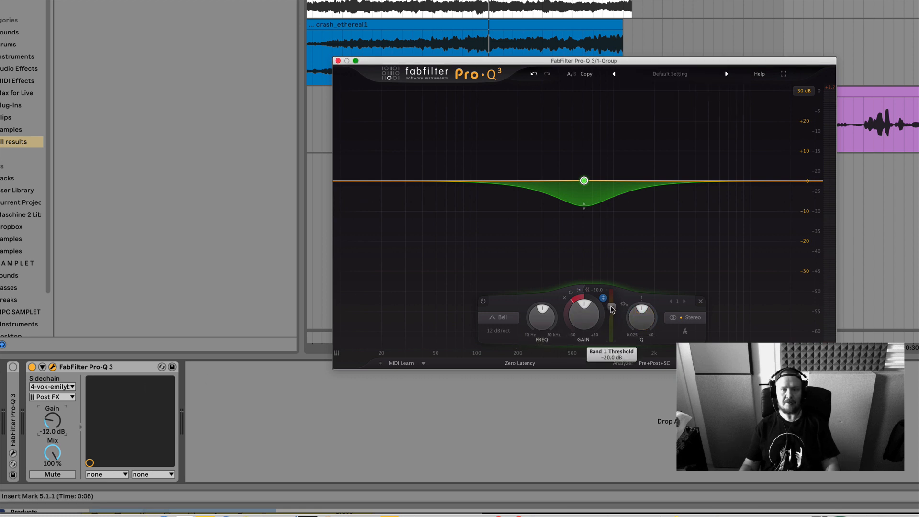
key(space)
drag(613, 307, 613, 310)
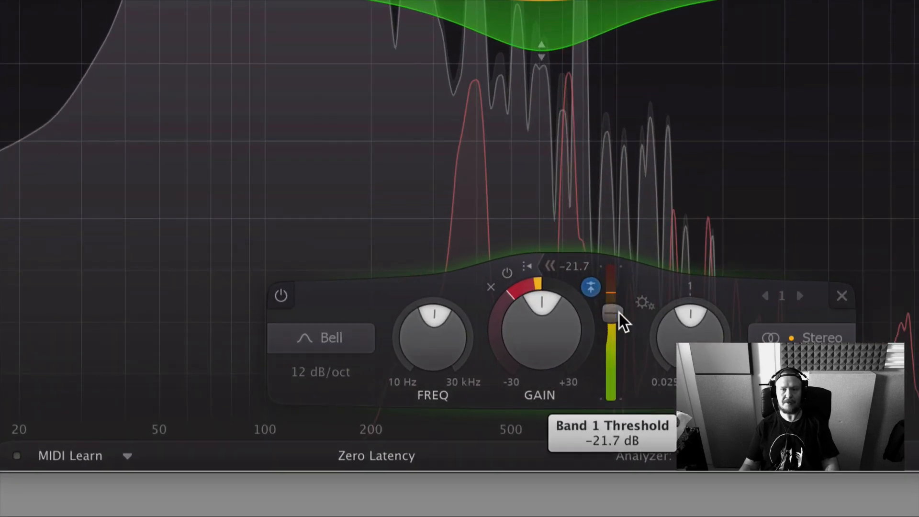
key(space)
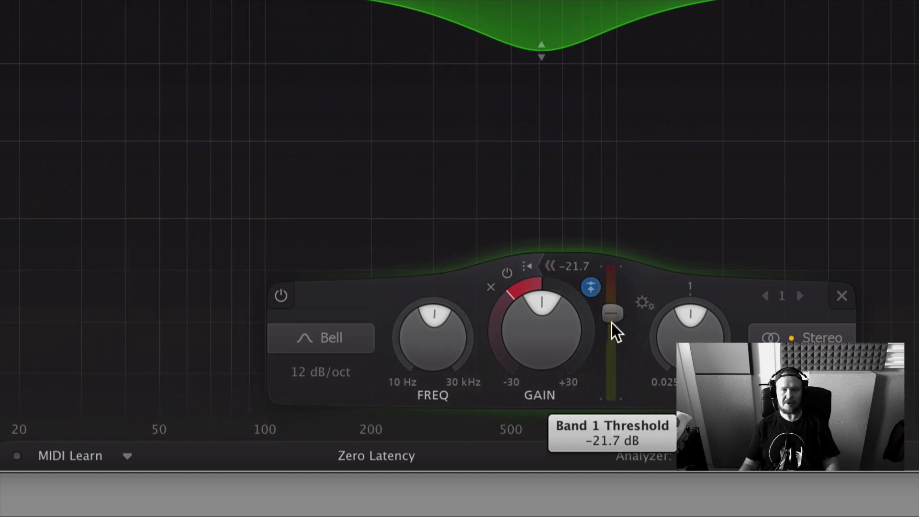
drag(614, 317, 616, 319)
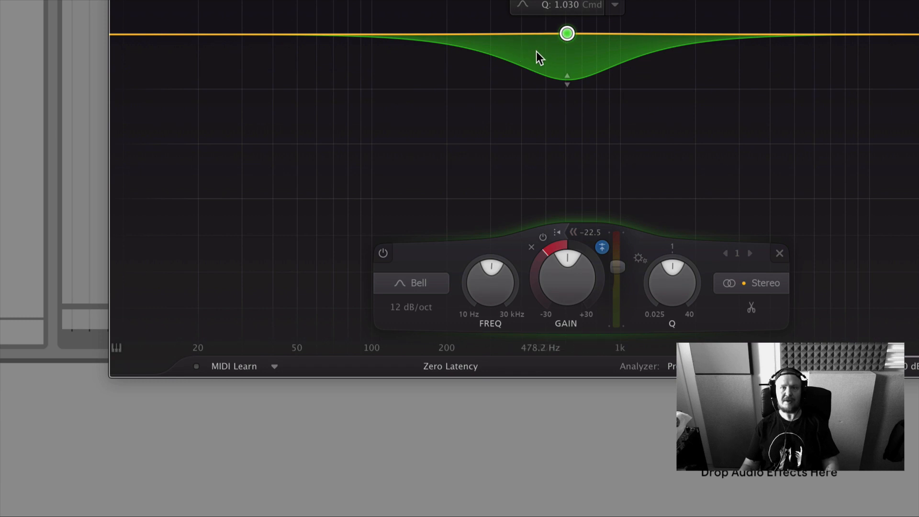
Step: Play the arrangement and deepen the band's dynamic range beyond -23 dB to exaggerate the vocal-triggered cut
key(space)
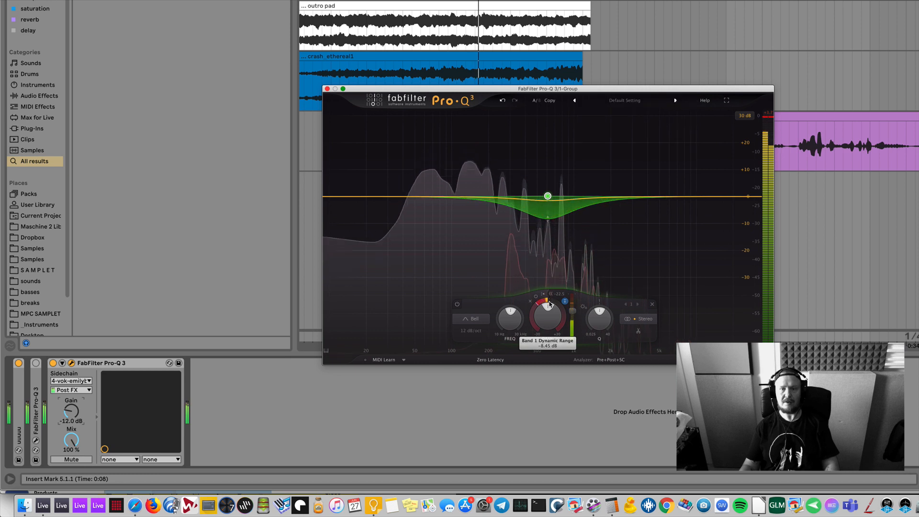
key(space)
scroll(549, 301, down, 10)
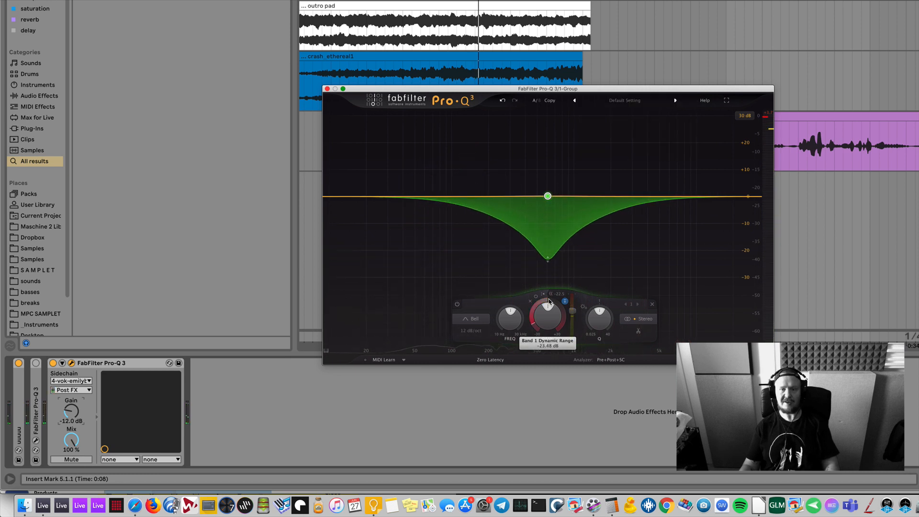
key(space)
scroll(549, 301, down, 3)
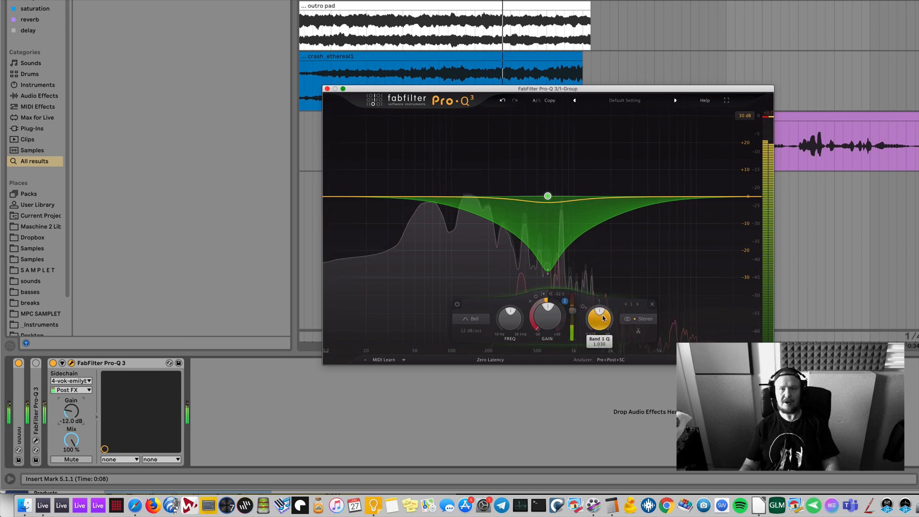
Step: Lower the dynamic band's Q to widen the vocal-triggered cut, and play the arrangement to hear the broader reaction
key(space)
scroll(603, 318, down, 6)
key(space)
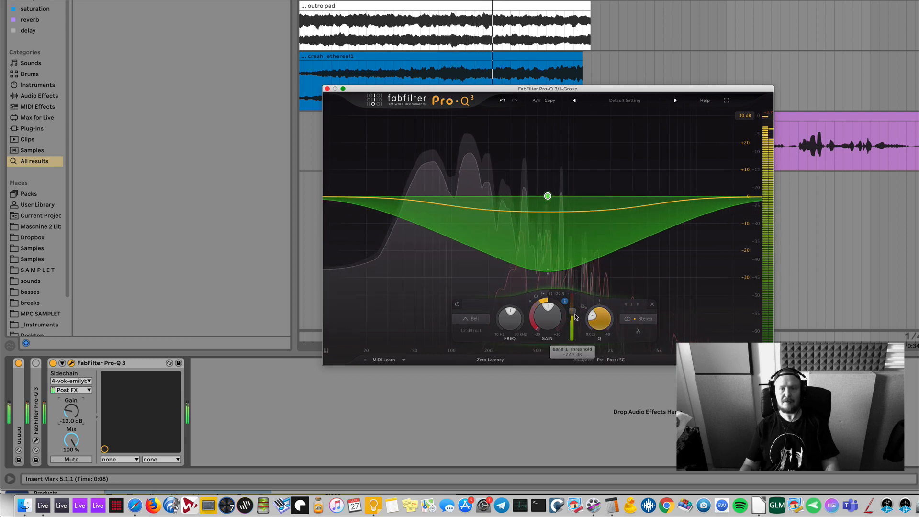
key(space)
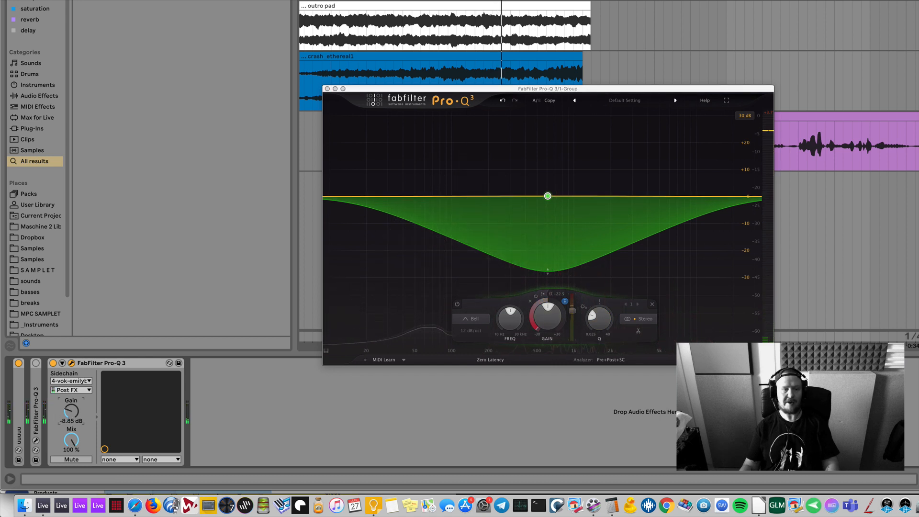
Step: Set the sidechain input gain to -8.12 dB, and bypass and re-enable the group's Pro-Q 3 during playback to compare
key(space)
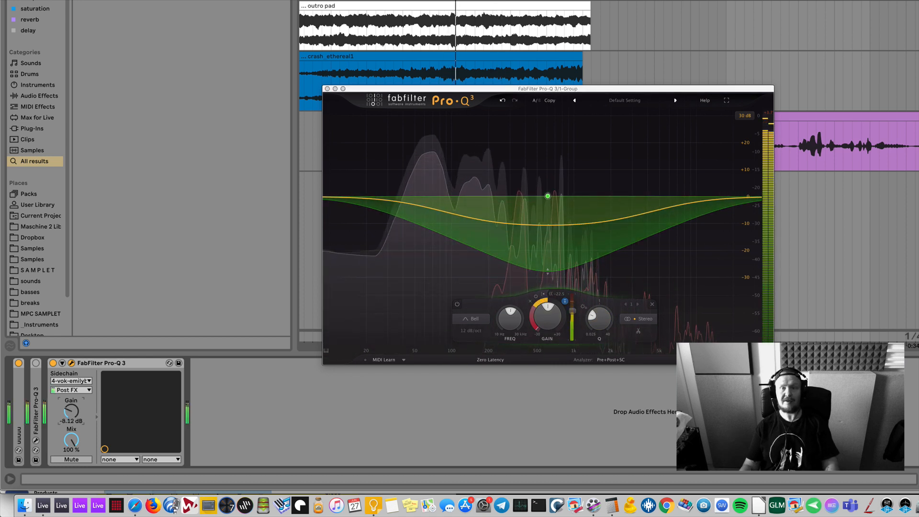
click(53, 363)
key(space)
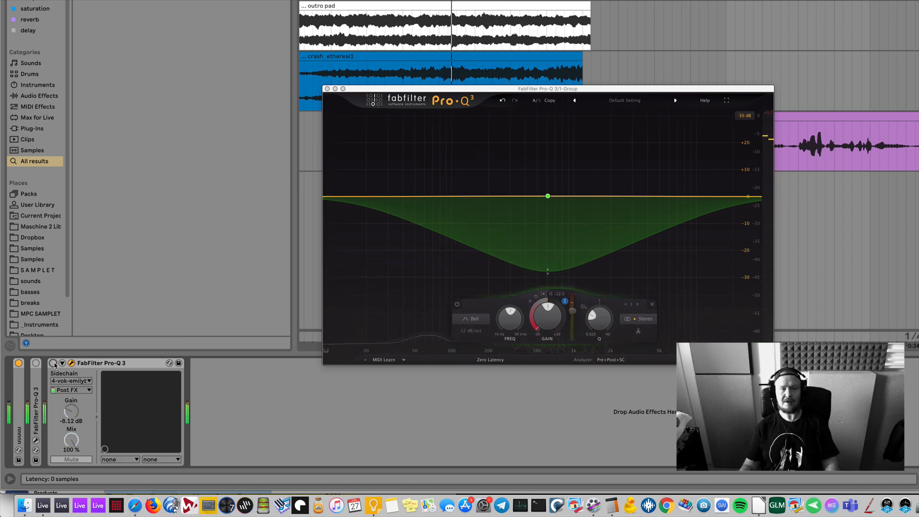
click(53, 364)
key(space)
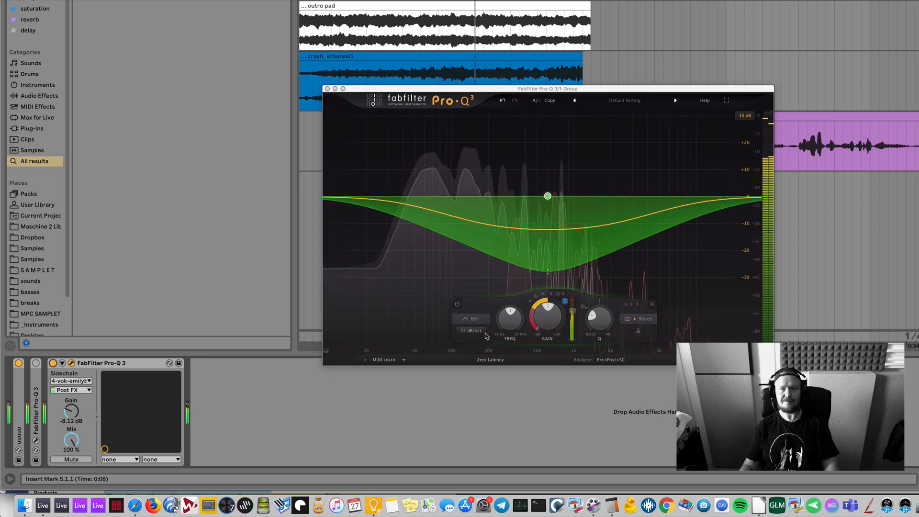
Step: Raise the dynamic band's Q to narrow the cut, and reduce its dynamic range to about -15 dB
mouse_move(599, 323)
scroll(598, 323, up, 3)
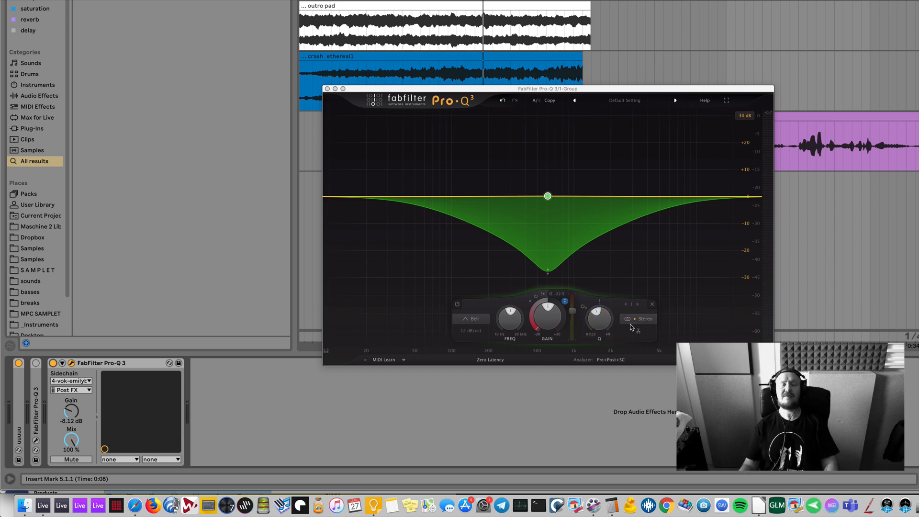
mouse_move(532, 321)
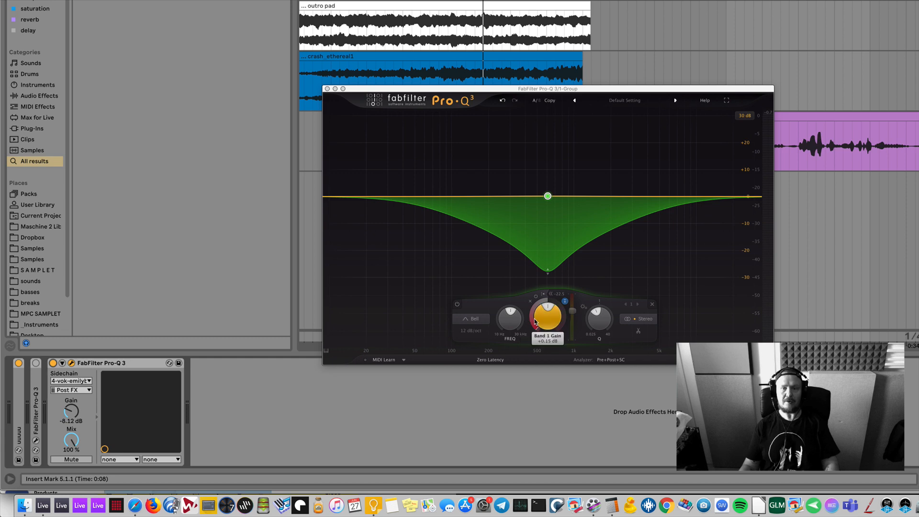
scroll(533, 321, up, 4)
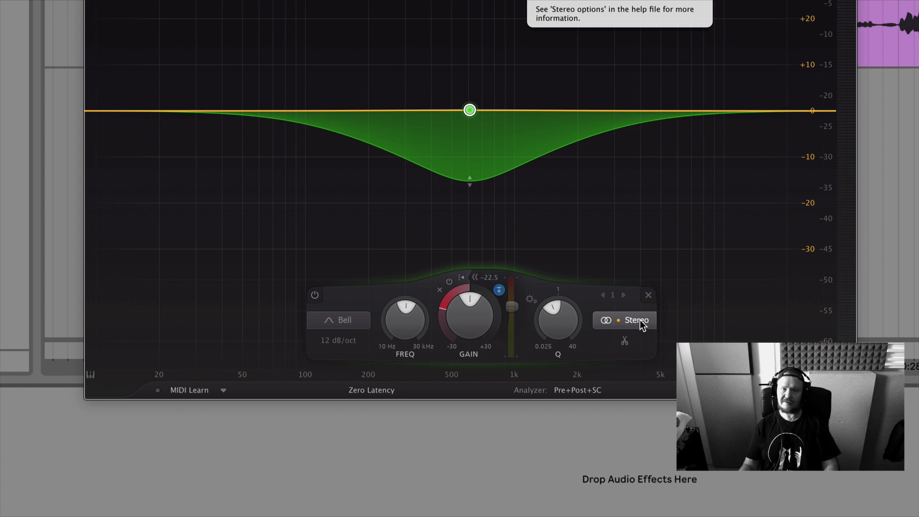
Step: Switch the dynamic band's stereo placement to Mid, and play the arrangement to hear only the mid signal being cut
click(642, 324)
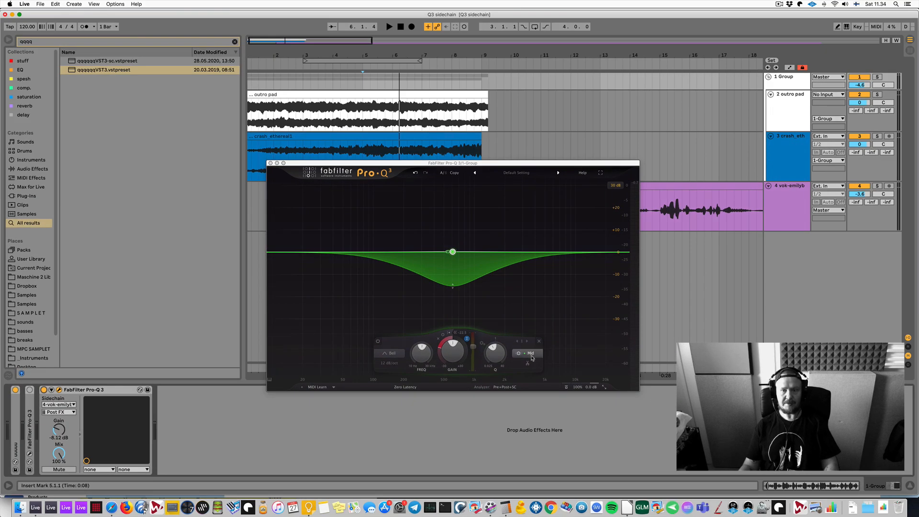
key(space)
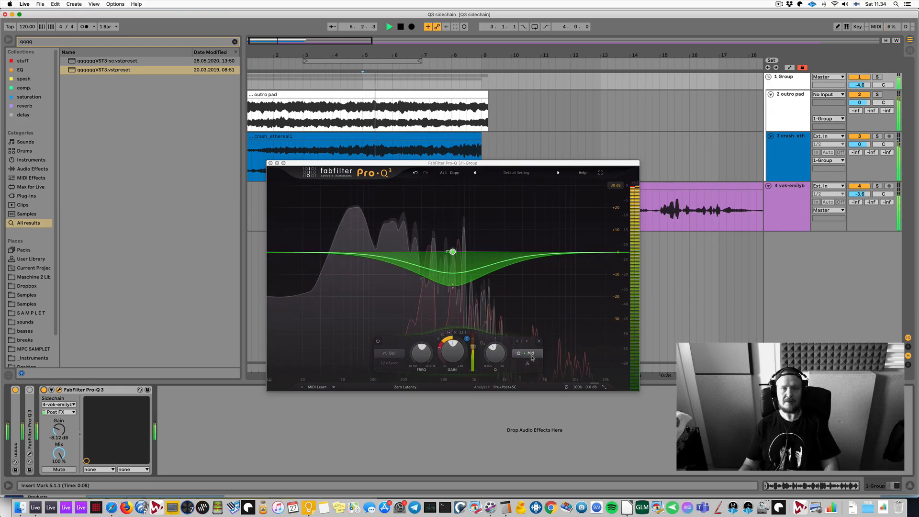
key(space)
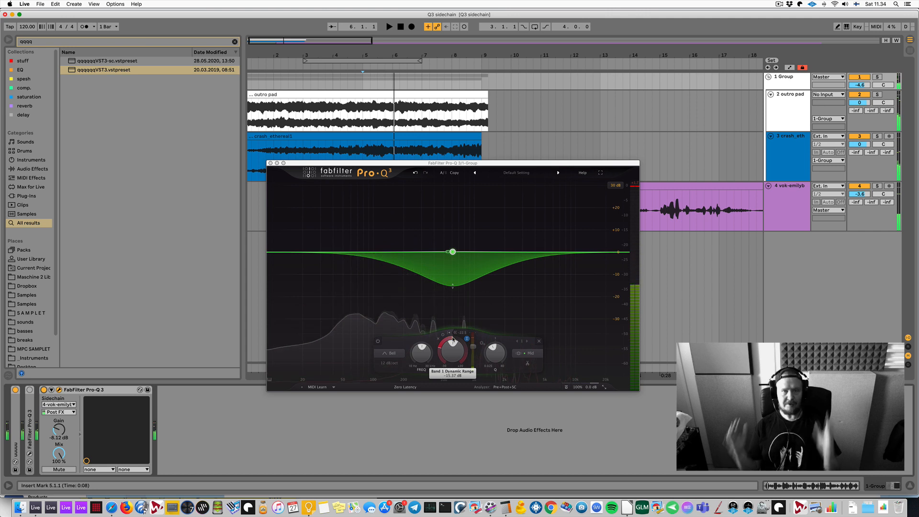
Step: Return the band to Stereo and deepen its dynamic range to about -24 dB while listening to the vocal-triggered cut
mouse_move(452, 338)
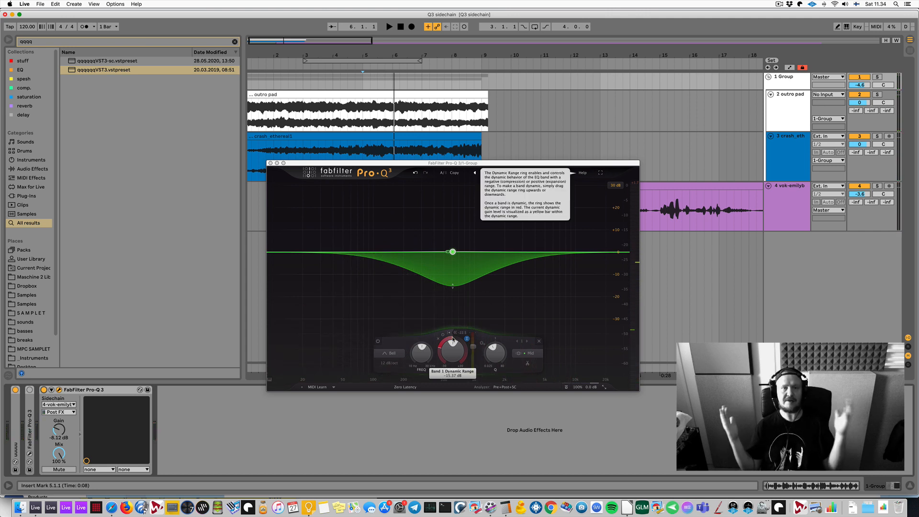
key(space)
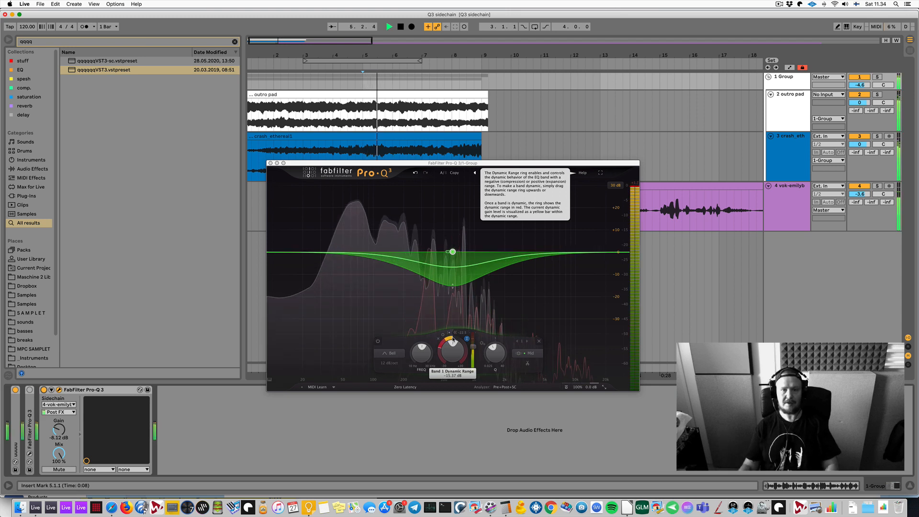
drag(452, 338, 452, 339)
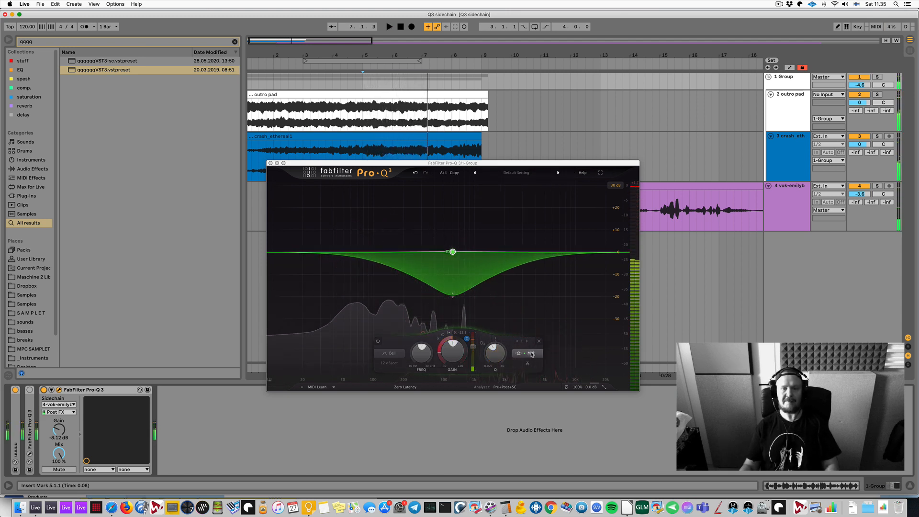
key(space)
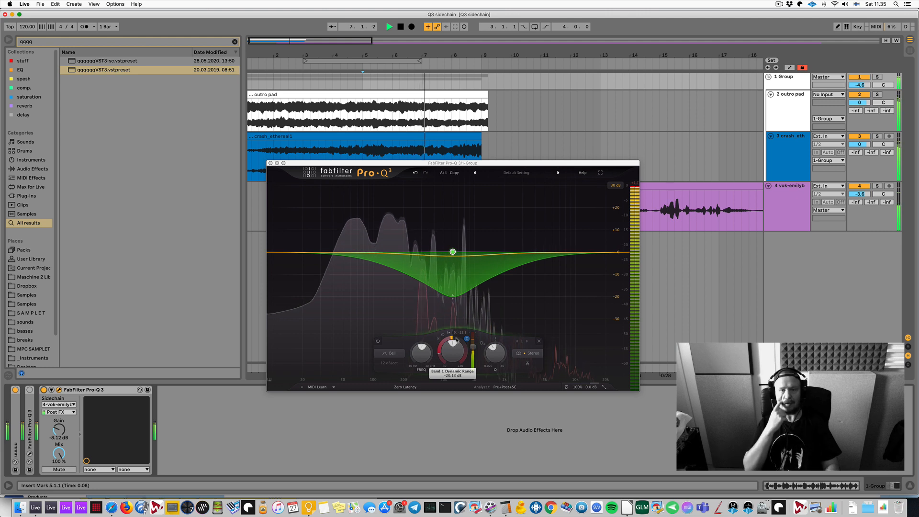
scroll(453, 351, down, 5)
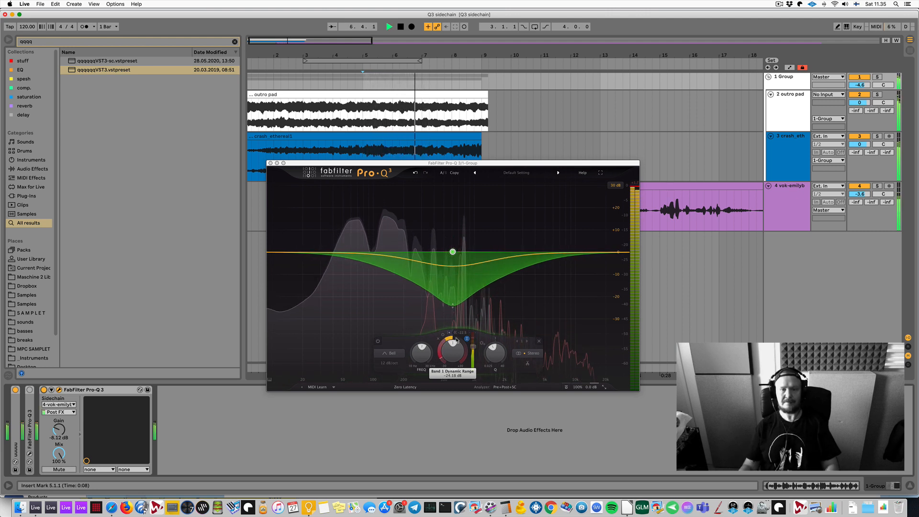
scroll(456, 340, up, 2)
key(space)
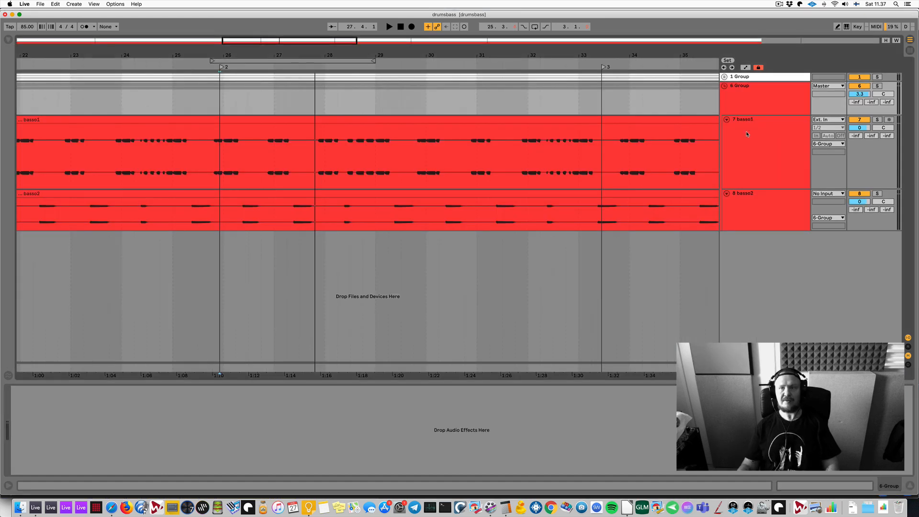
Step: In the drumsbass project, audition the full mix, solo 1 Group and 6 Group in turn, and play both unsoloed
key(space)
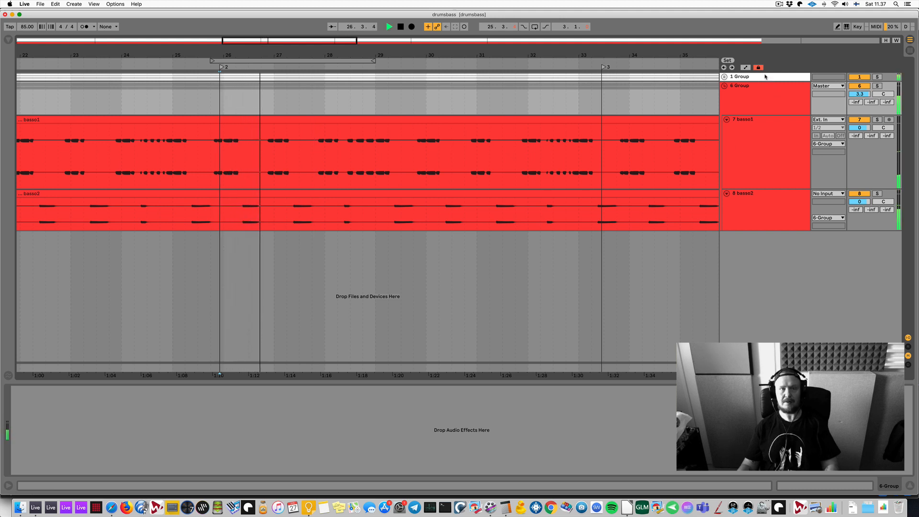
key(space)
click(878, 78)
key(space)
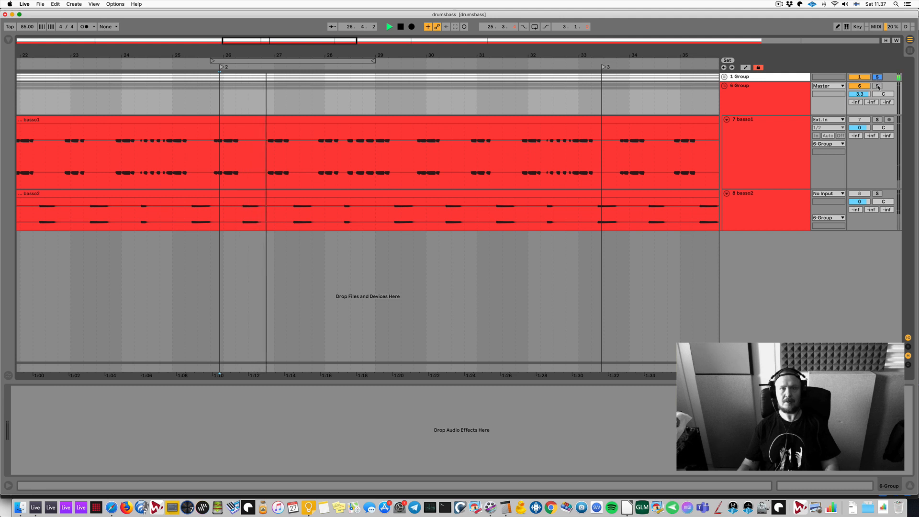
click(878, 86)
key(space)
key(space)
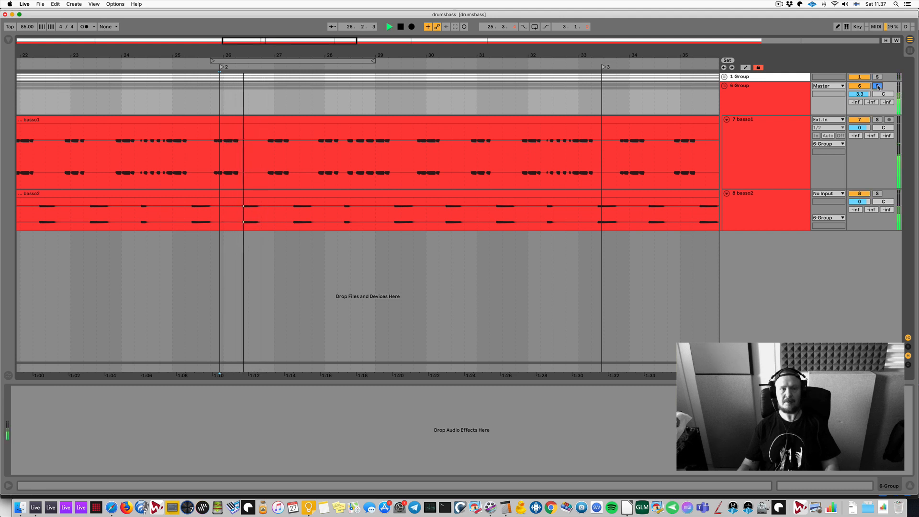
click(878, 87)
key(space)
key(space)
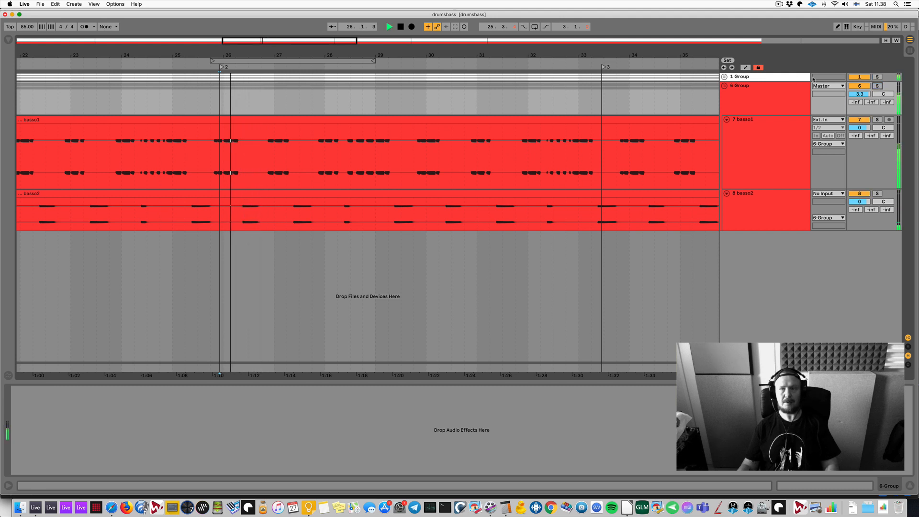
Step: Load the qqqqqqVST3.vstpreset Pro-Q 3 preset onto the red bass group, 6 Group, and hide the browser
click(737, 86)
click(262, 247)
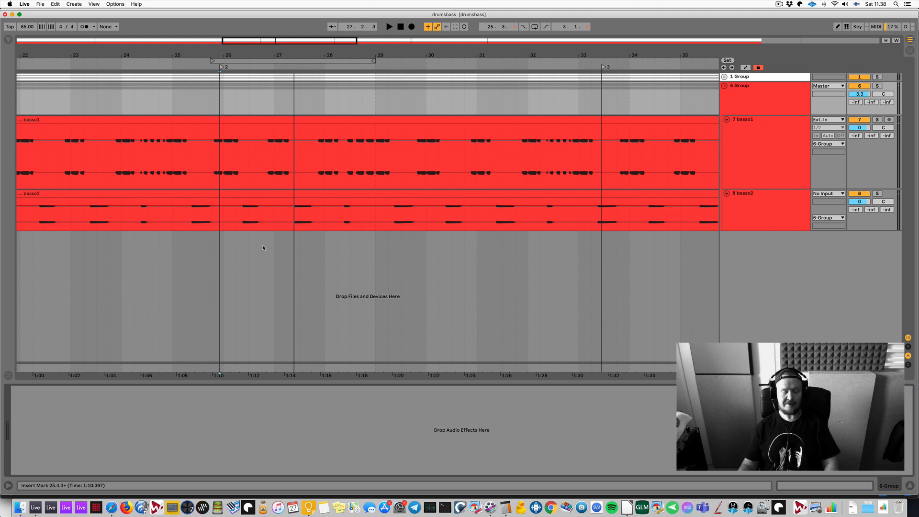
key(super+f)
double_click(125, 69)
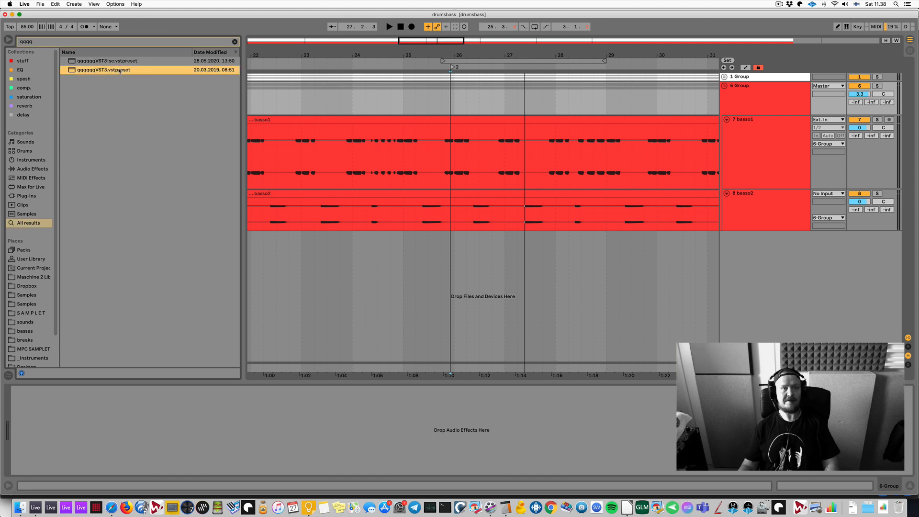
click(8, 41)
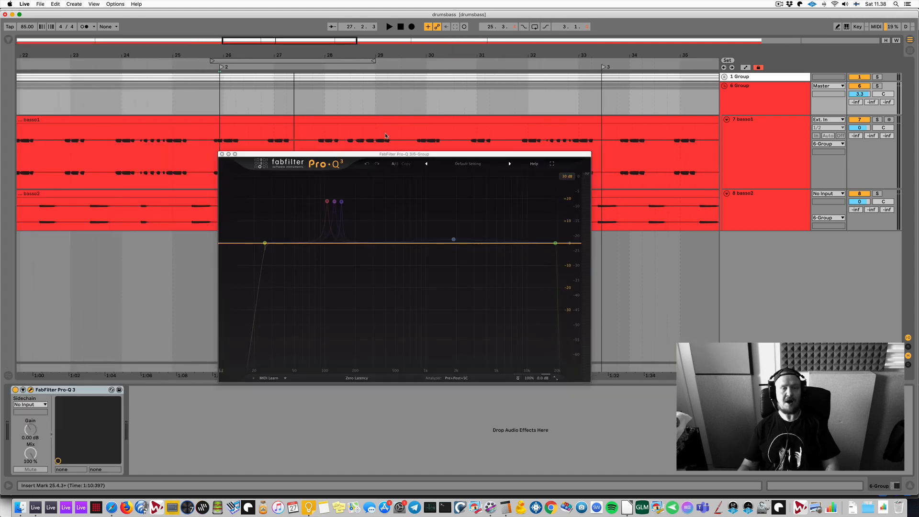
Step: Delete all the preset bands from the bass group's Pro-Q 3, leaving a flat curve, and move its window aside
drag(247, 185, 565, 324)
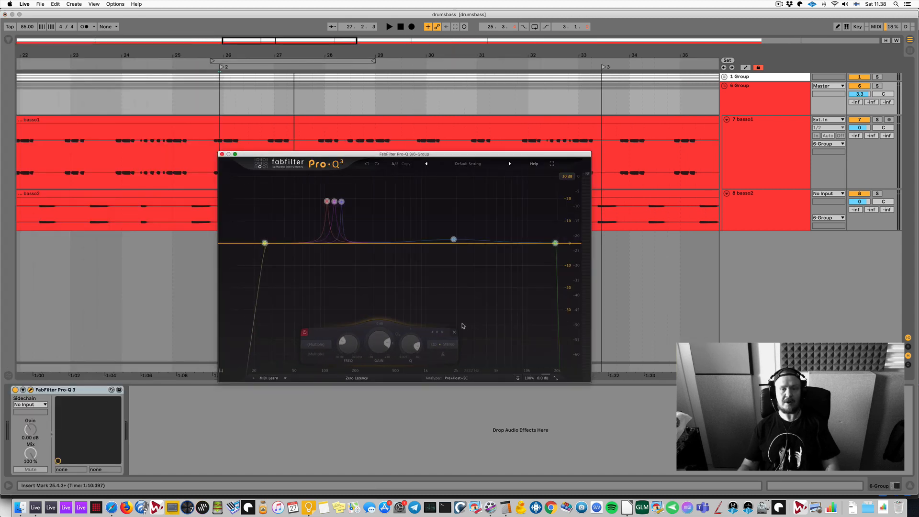
click(455, 332)
drag(426, 155, 485, 159)
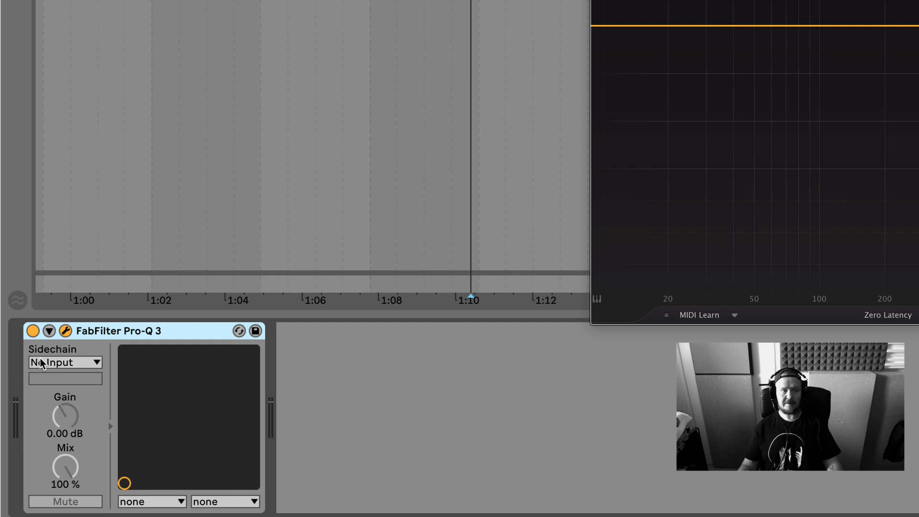
Step: Set the Pro-Q 3 device's sidechain source to 3-kik, and reposition the plug-in window over the arrangement
click(42, 364)
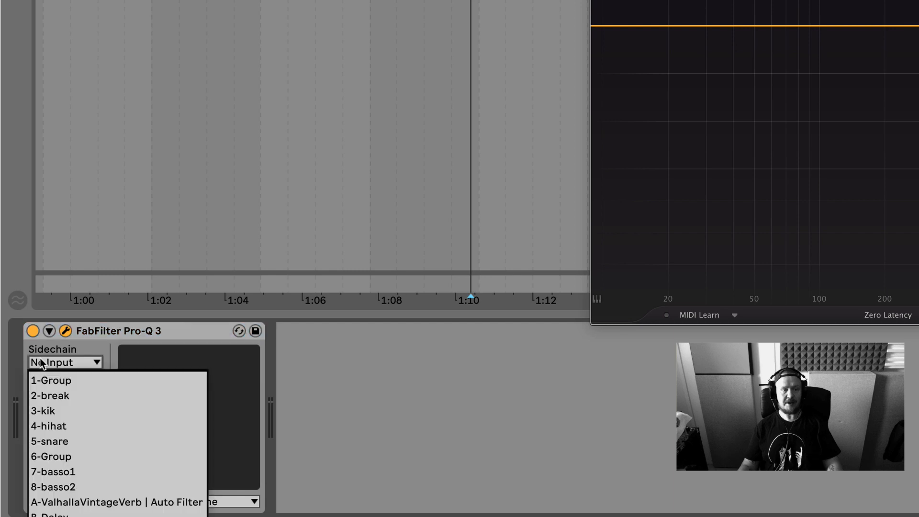
click(64, 412)
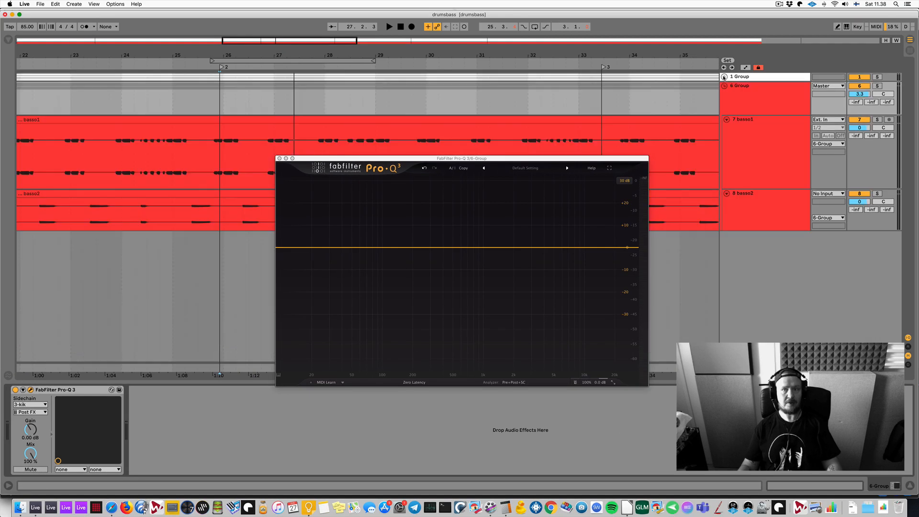
drag(471, 160, 369, 130)
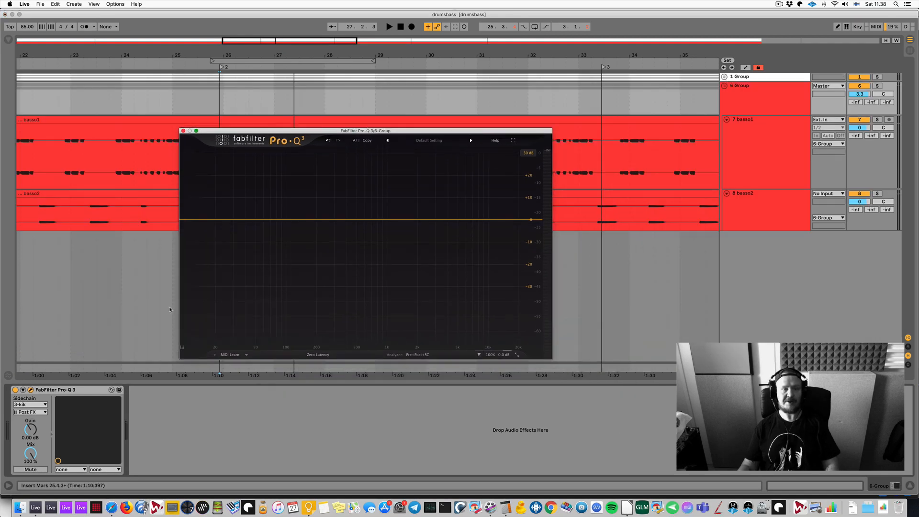
Step: Play the mix to watch the kick and bass spectra, and add a bell band at about 57 Hz to the bass group's EQ
key(space)
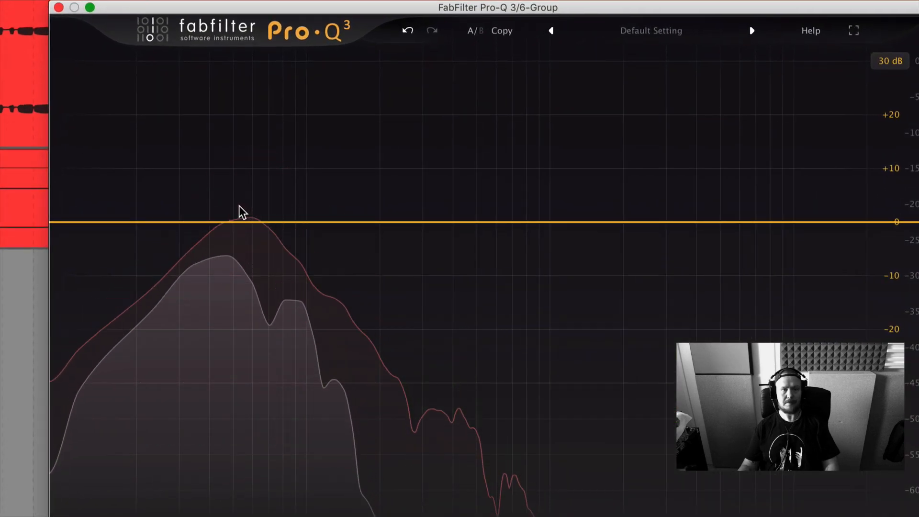
key(space)
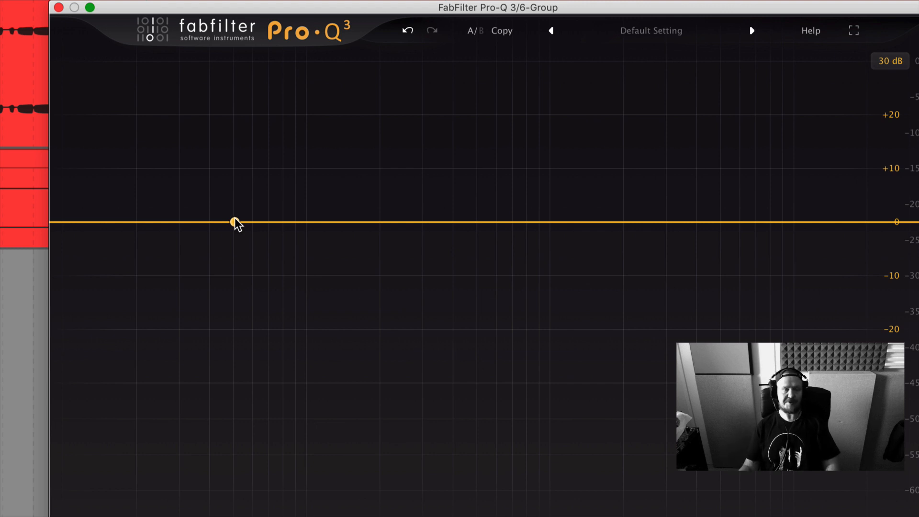
key(space)
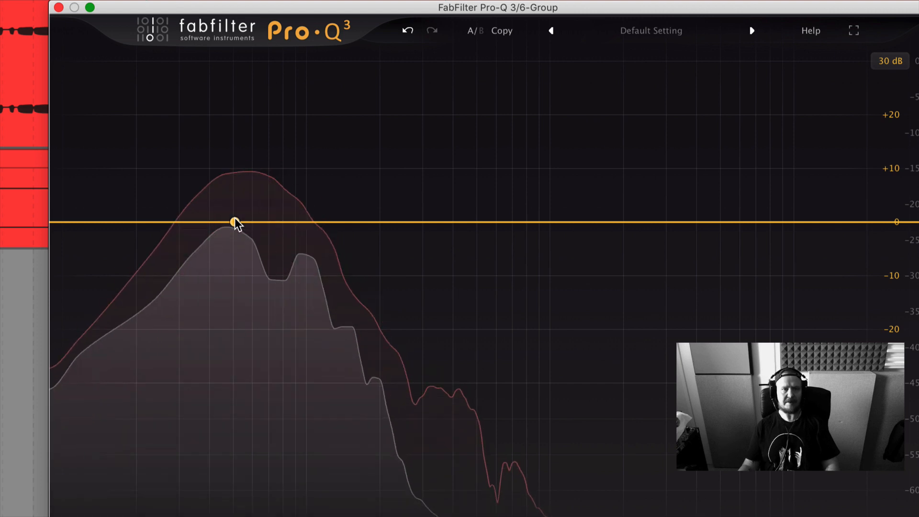
click(246, 222)
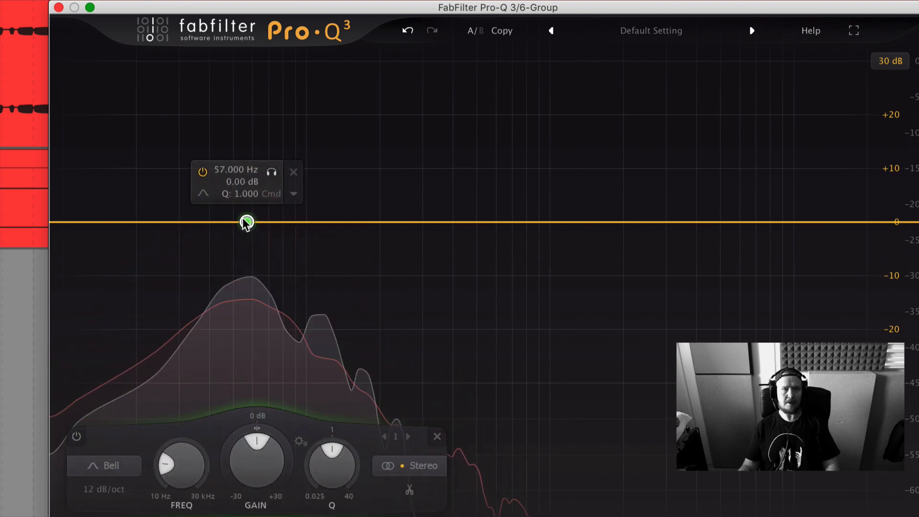
key(space)
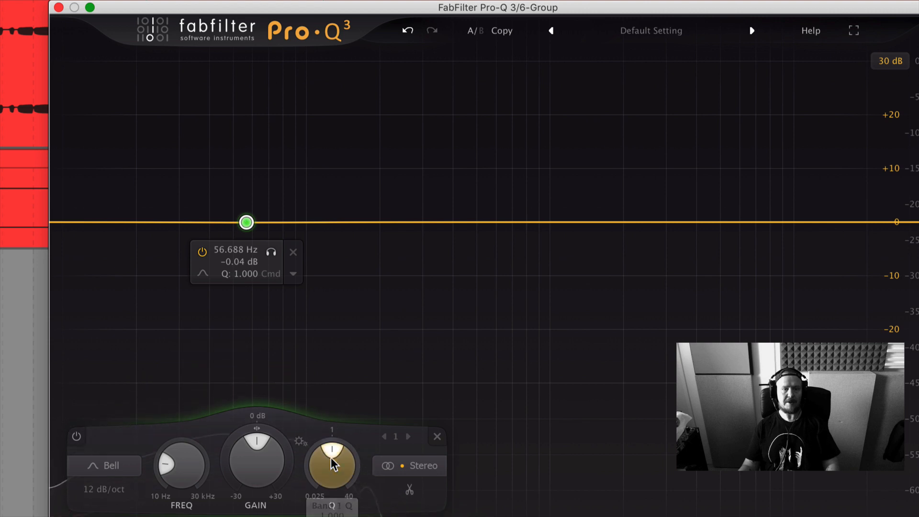
Step: Try a static cut of about 4.8 dB with Q about 1.4 on the bell band, audition it, and reset the gain to 0 dB
scroll(256, 432, down, 4)
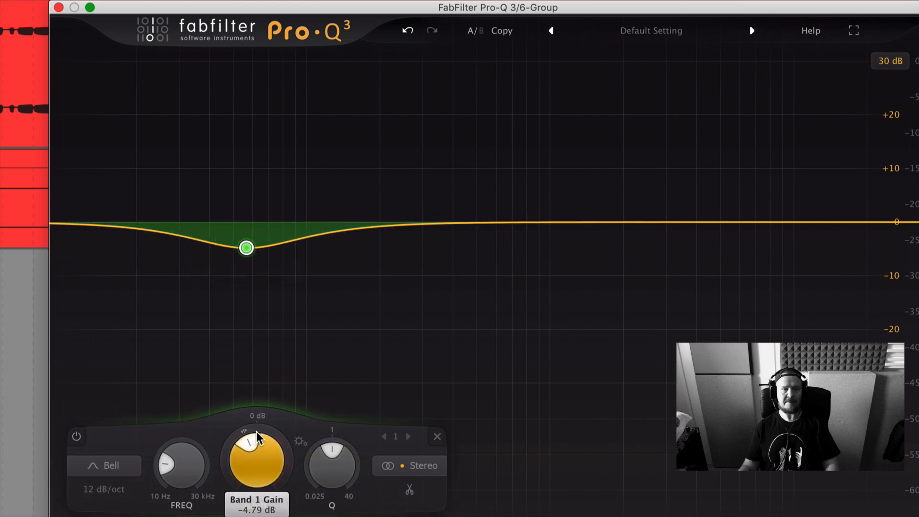
scroll(331, 459, up, 3)
key(space)
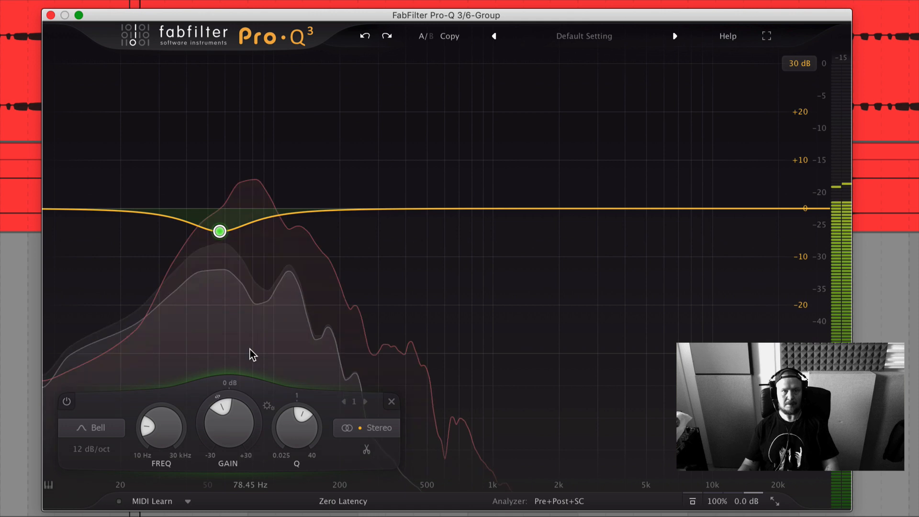
key(space)
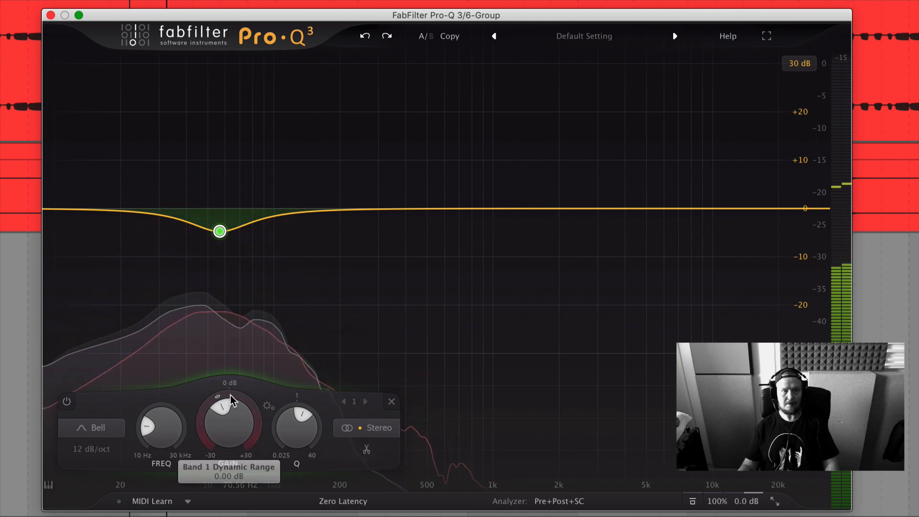
double_click(225, 411)
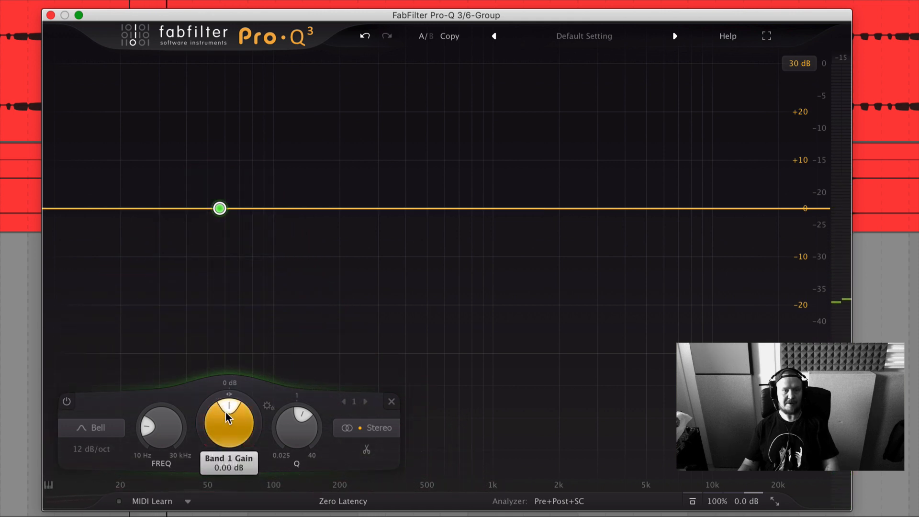
scroll(231, 421, down, 8)
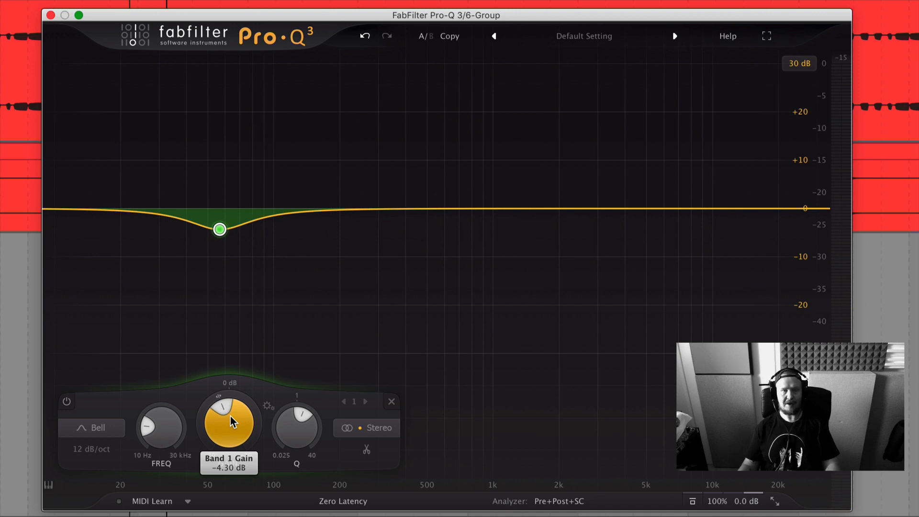
double_click(231, 420)
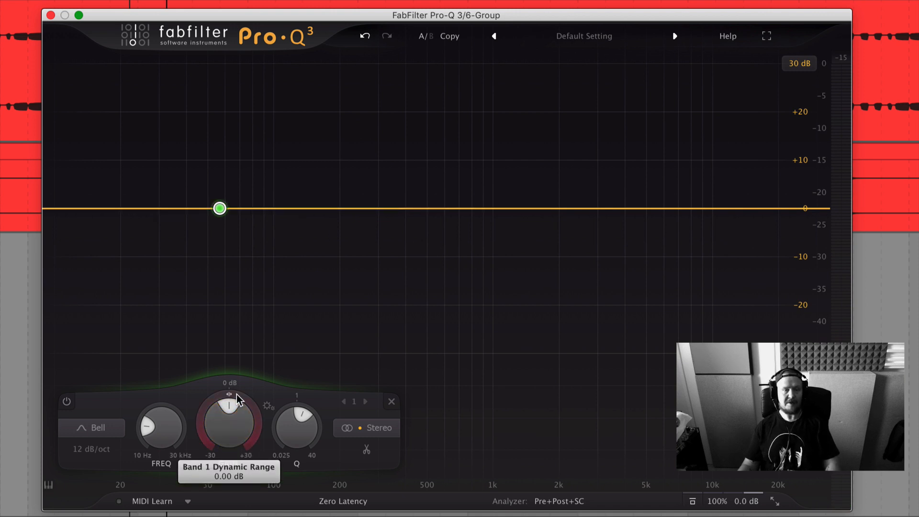
Step: Give the bell band a dynamic range of -5.74 dB and switch its threshold from Auto to manual at -20.0
scroll(238, 399, down, 5)
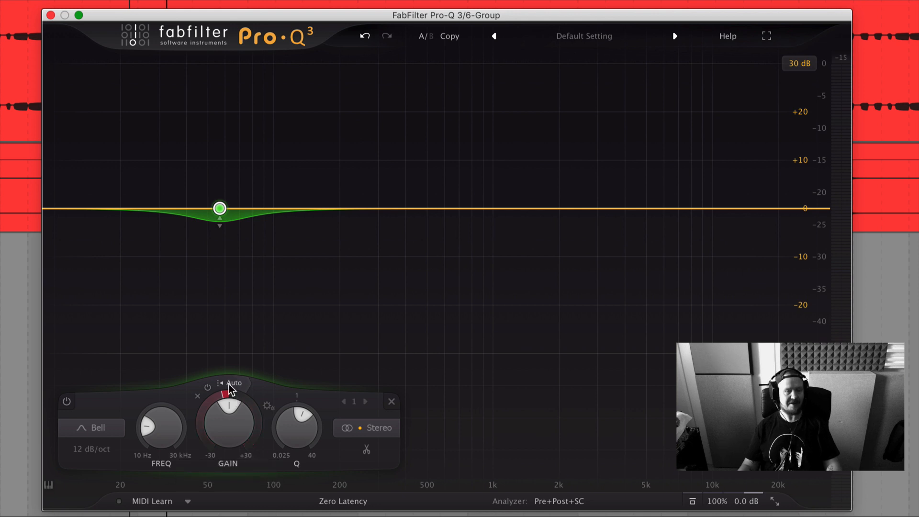
click(230, 383)
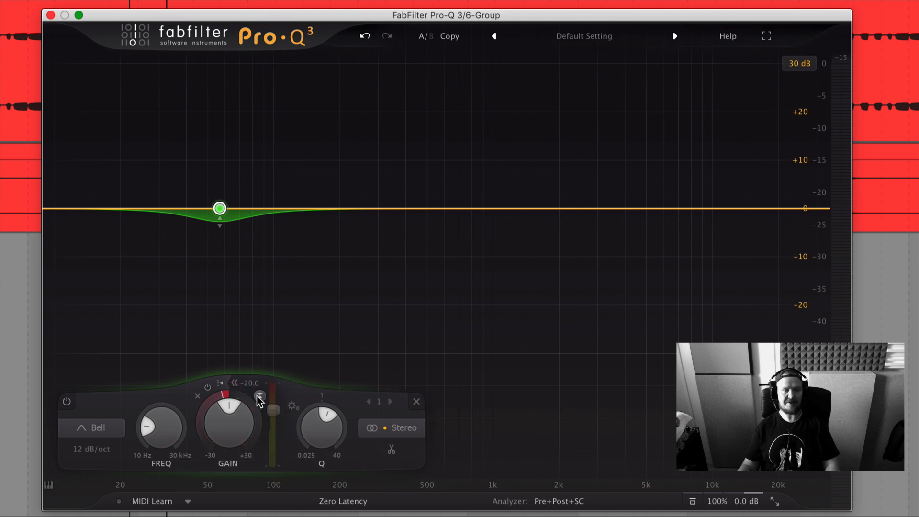
scroll(238, 398, down, 5)
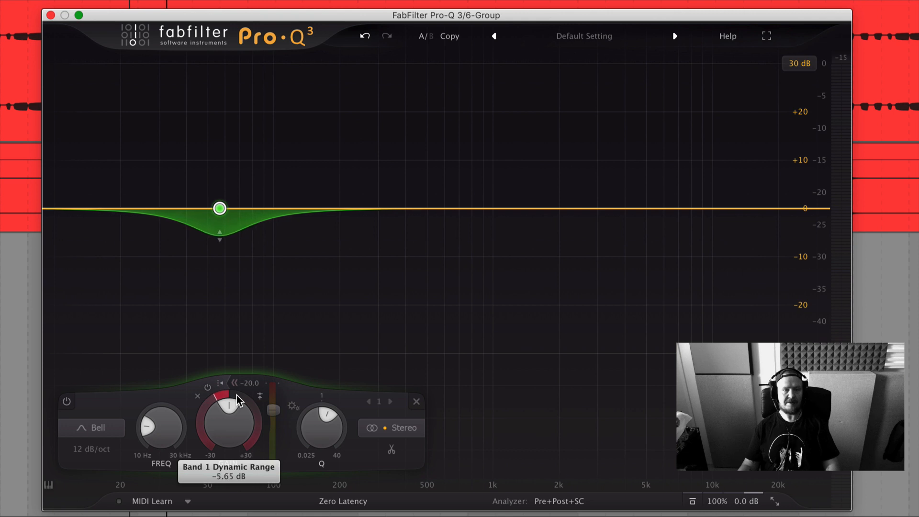
scroll(237, 399, down, 1)
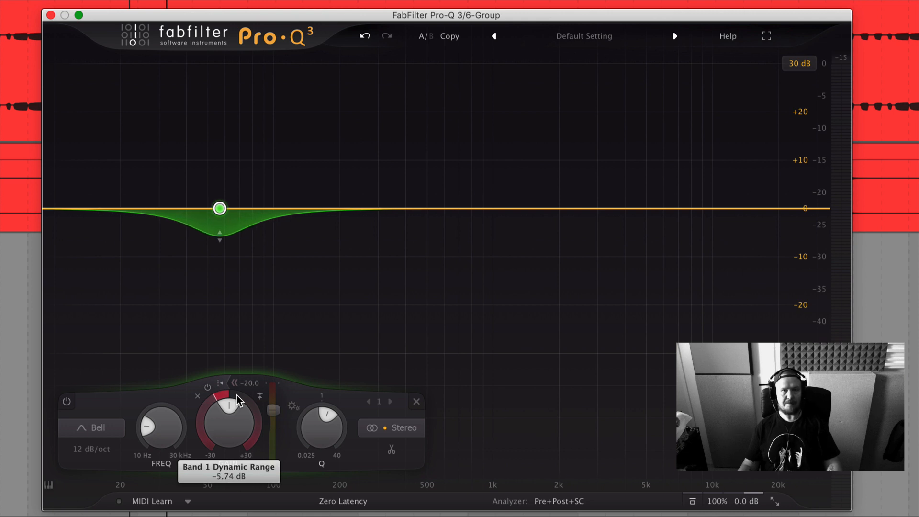
Step: During playback, make the dynamic band trigger from the external sidechain and set its Q to 1.900
key(space)
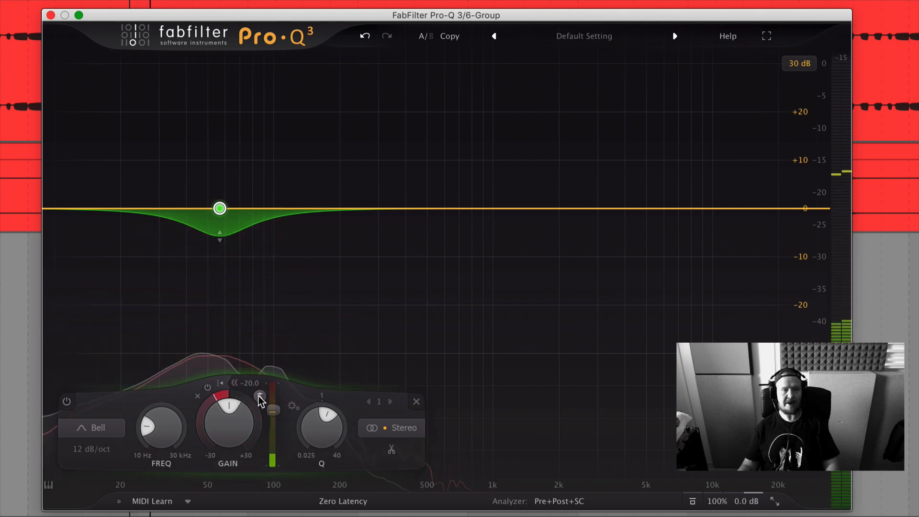
click(260, 396)
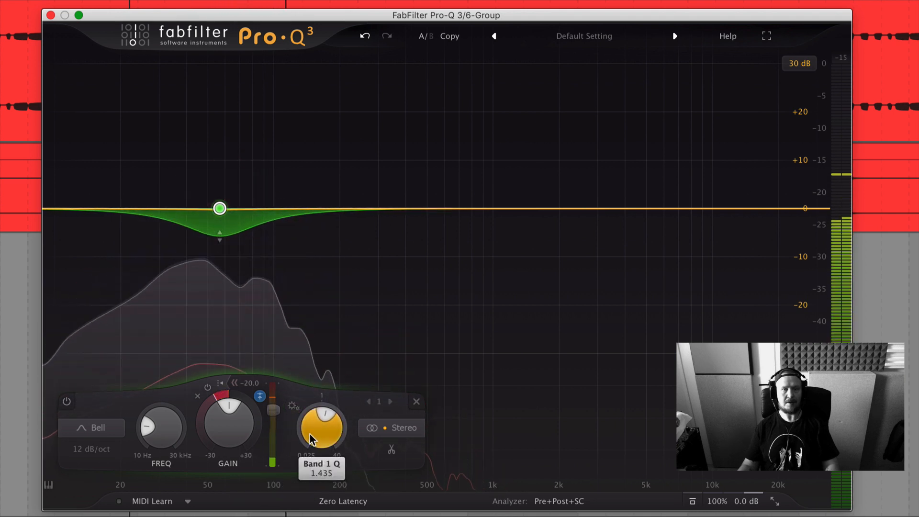
scroll(310, 439, up, 4)
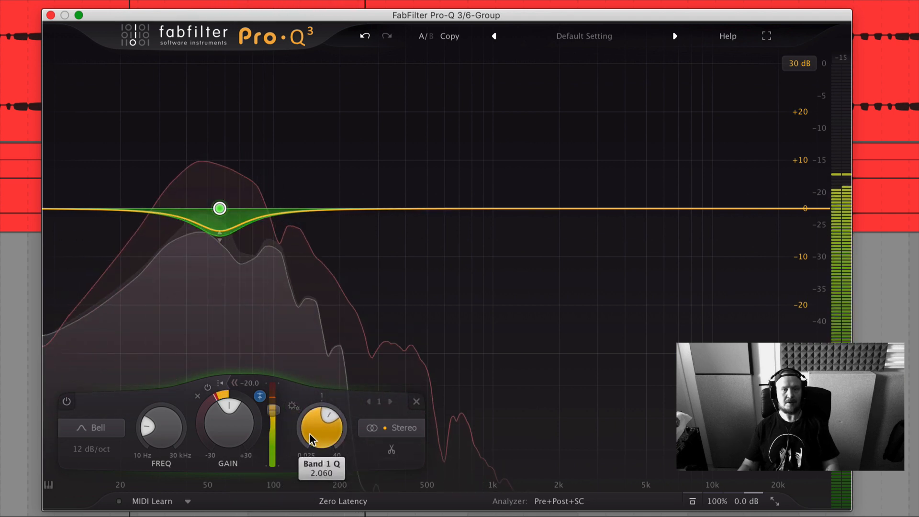
scroll(310, 439, down, 1)
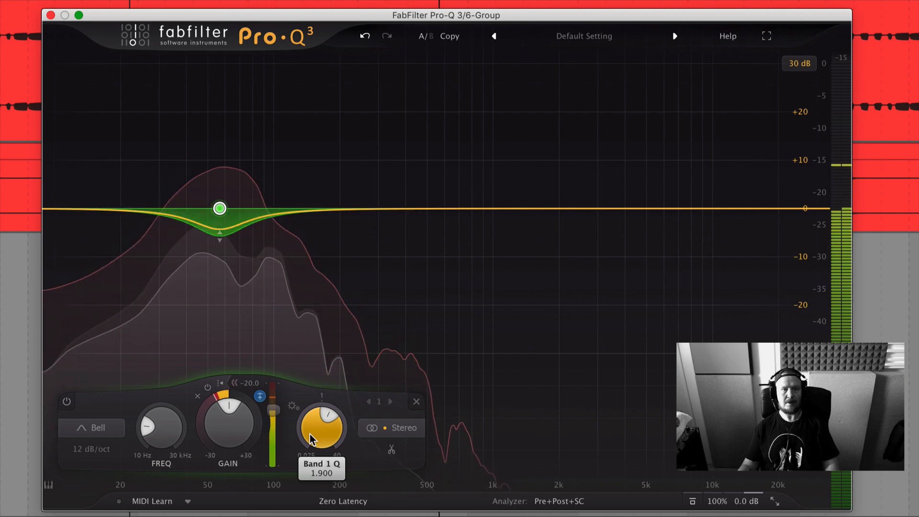